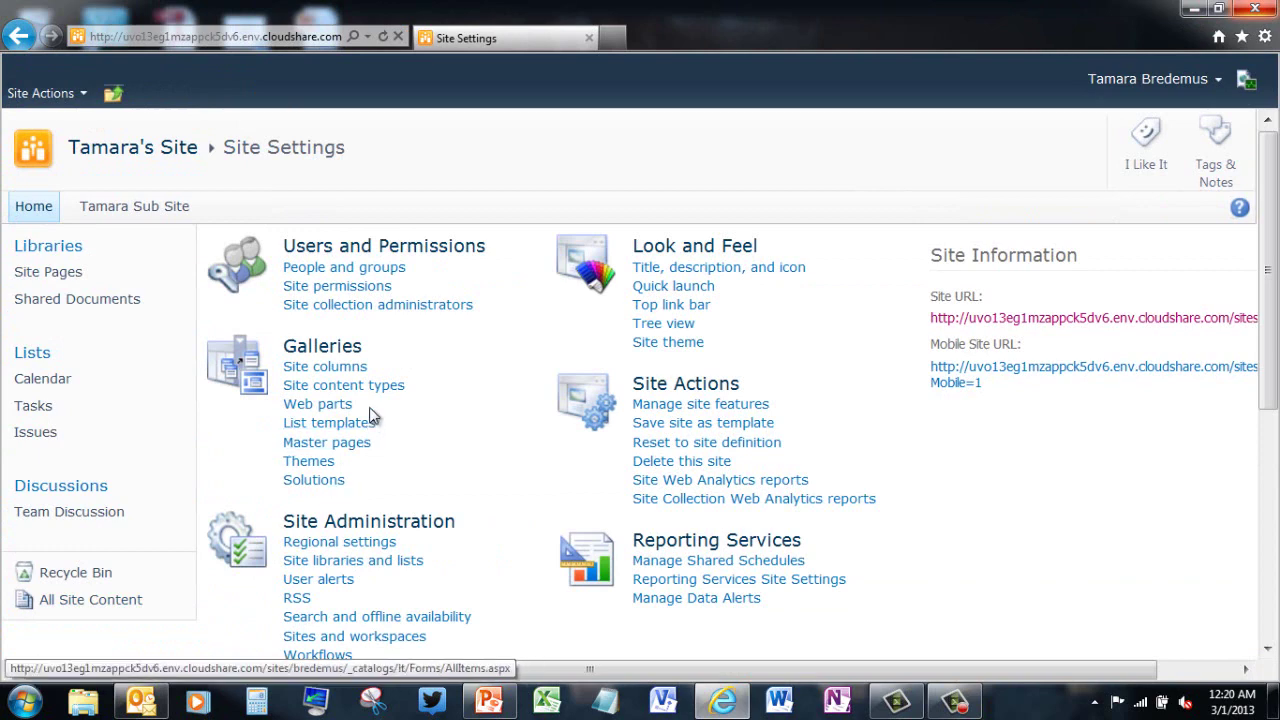
- Open the site columns gallery and show only the Core Document Columns group
left_click(352, 374)
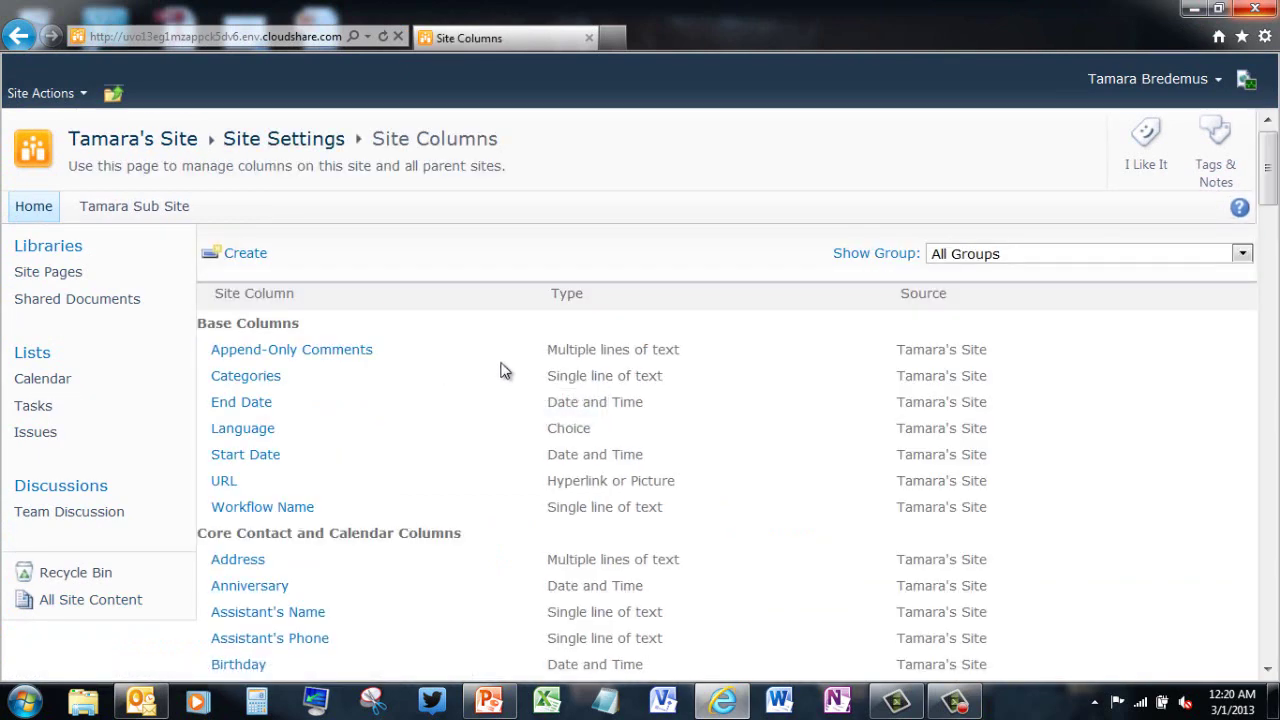
left_click(996, 262)
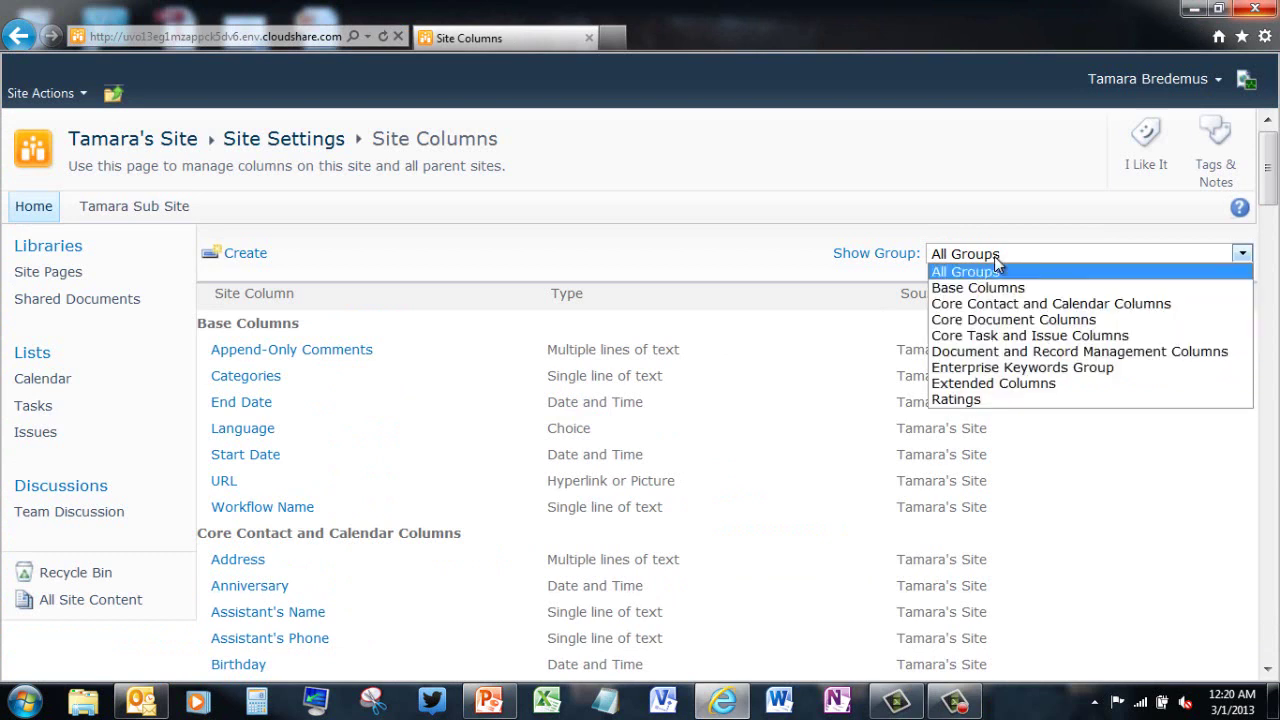
left_click(953, 320)
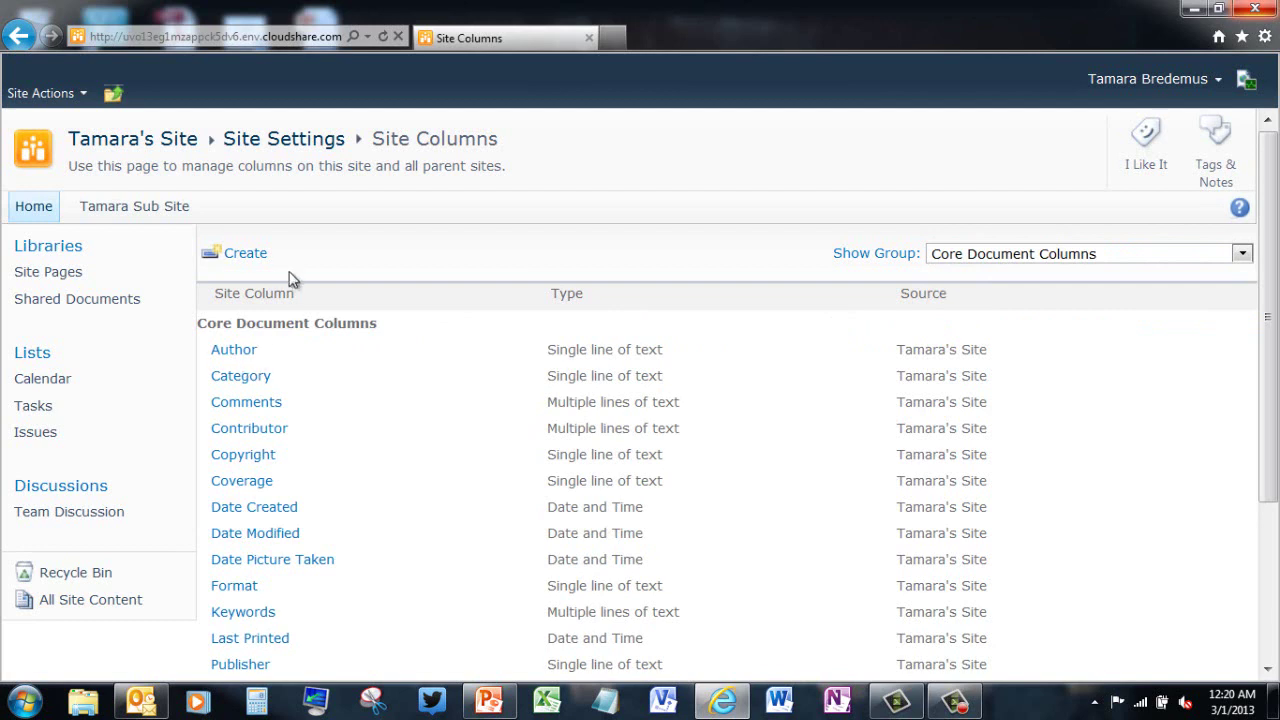
- Start a new site column named EntSubject with the Choice information type
left_click(245, 254)
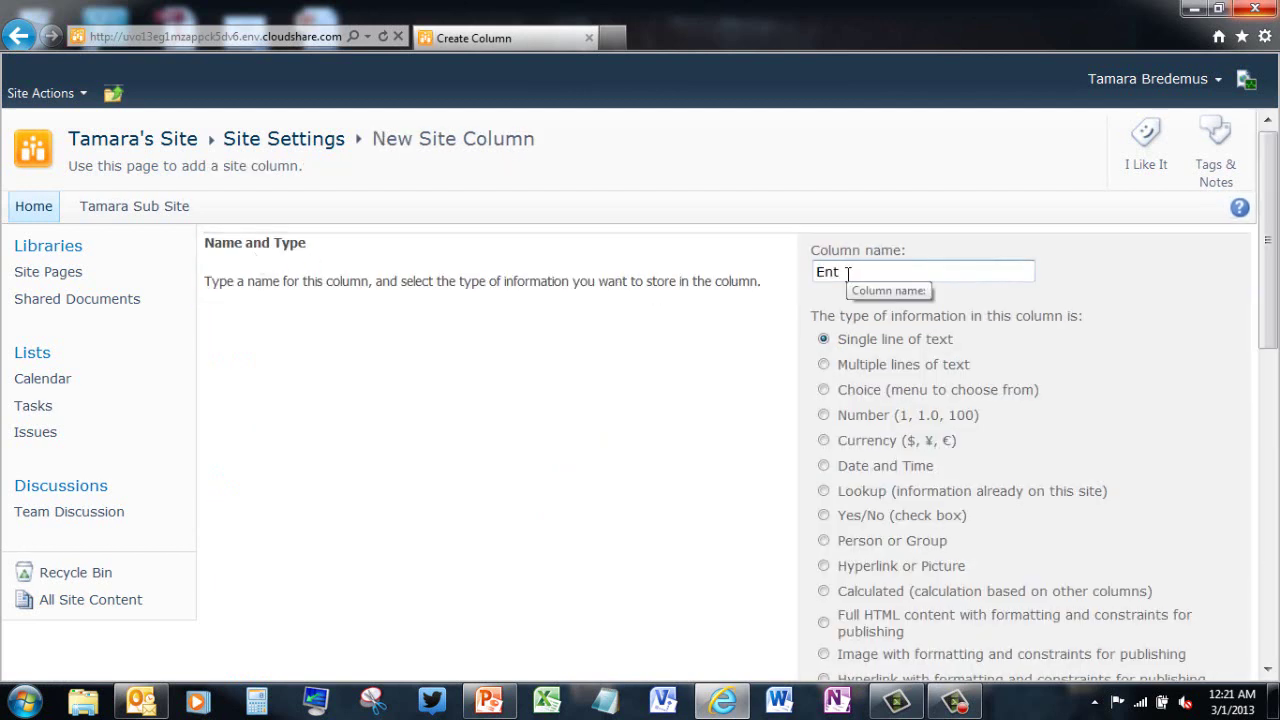
type("Subject")
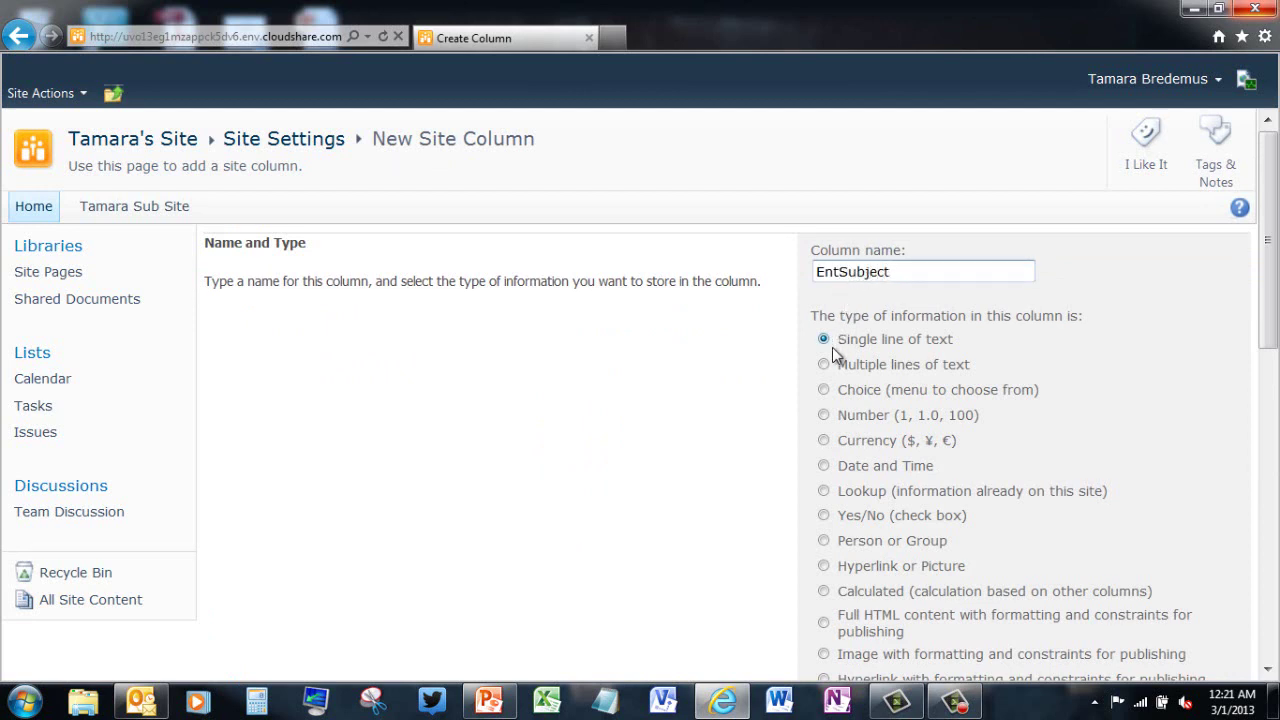
left_click(825, 391)
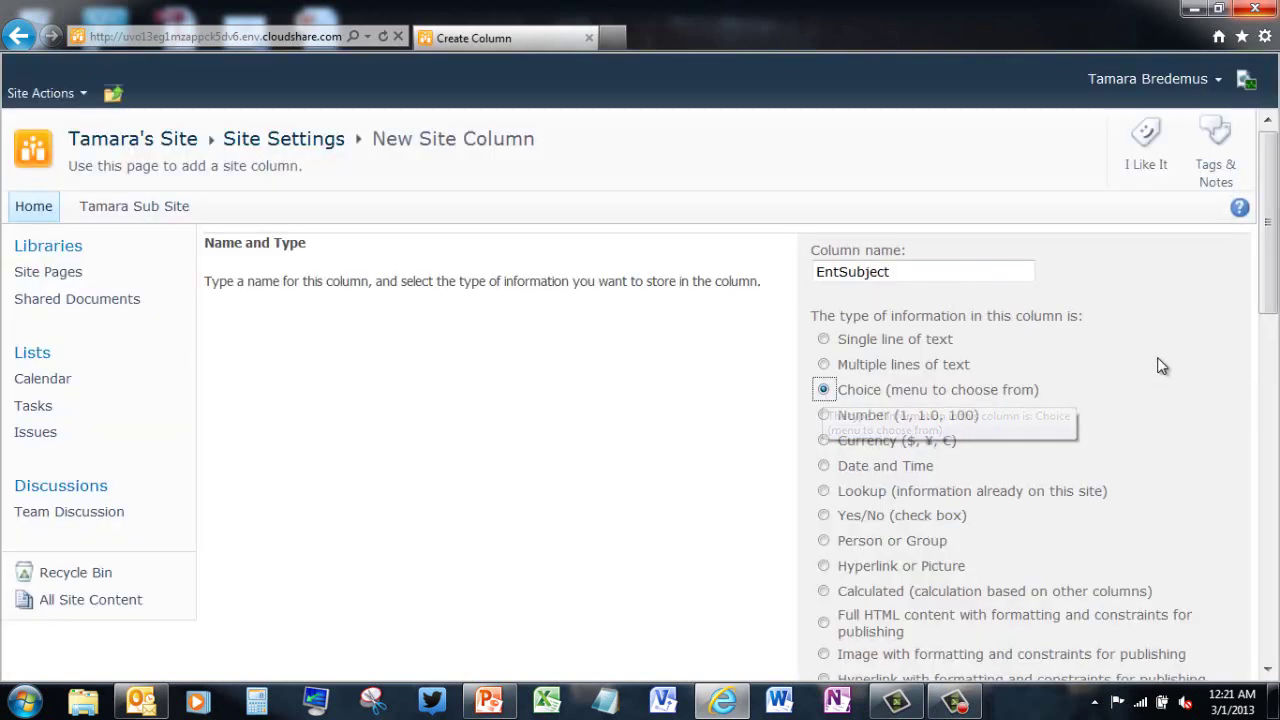
- Assign the EntSubject column to a new group named Entertainment Site Columns
left_click_drag(1268, 280, 1268, 440)
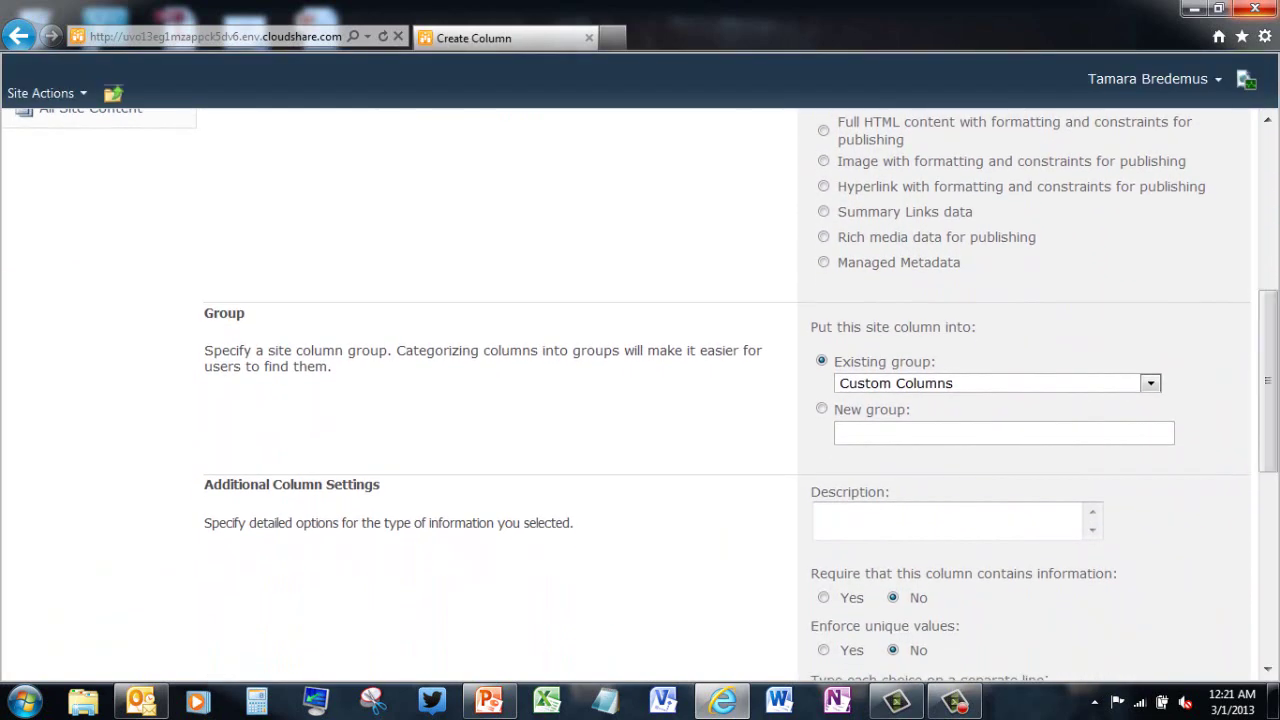
left_click(821, 409)
left_click(849, 424)
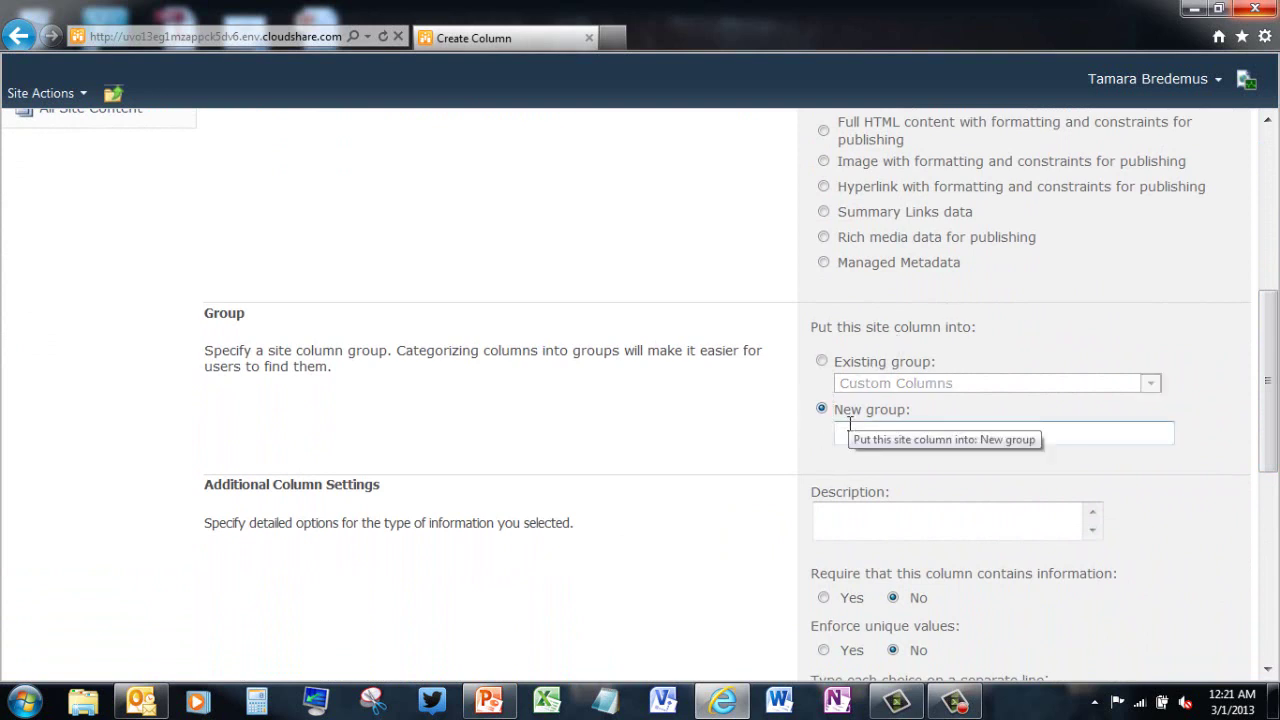
type("Entertainment Site Columns")
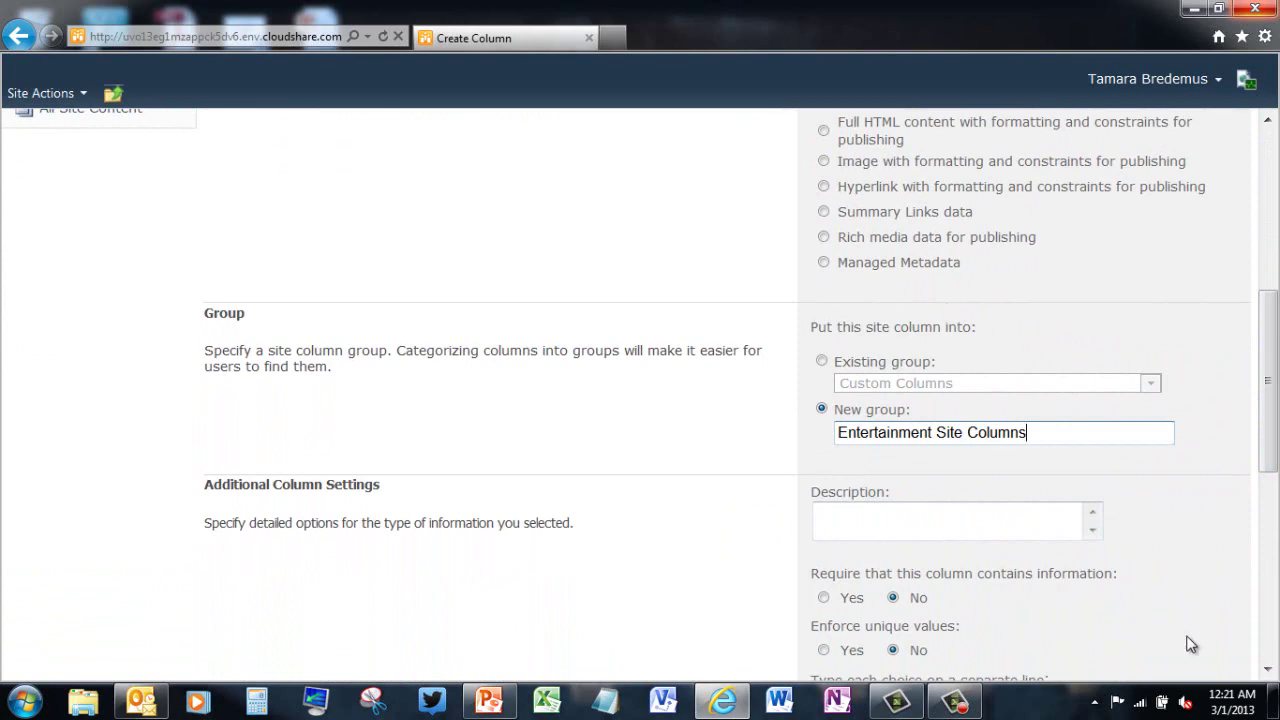
- Replace the placeholder choices with Comedy, Rom Com, Horror and Action Adventure, each on its own line
scroll(1268, 670, "down", 3)
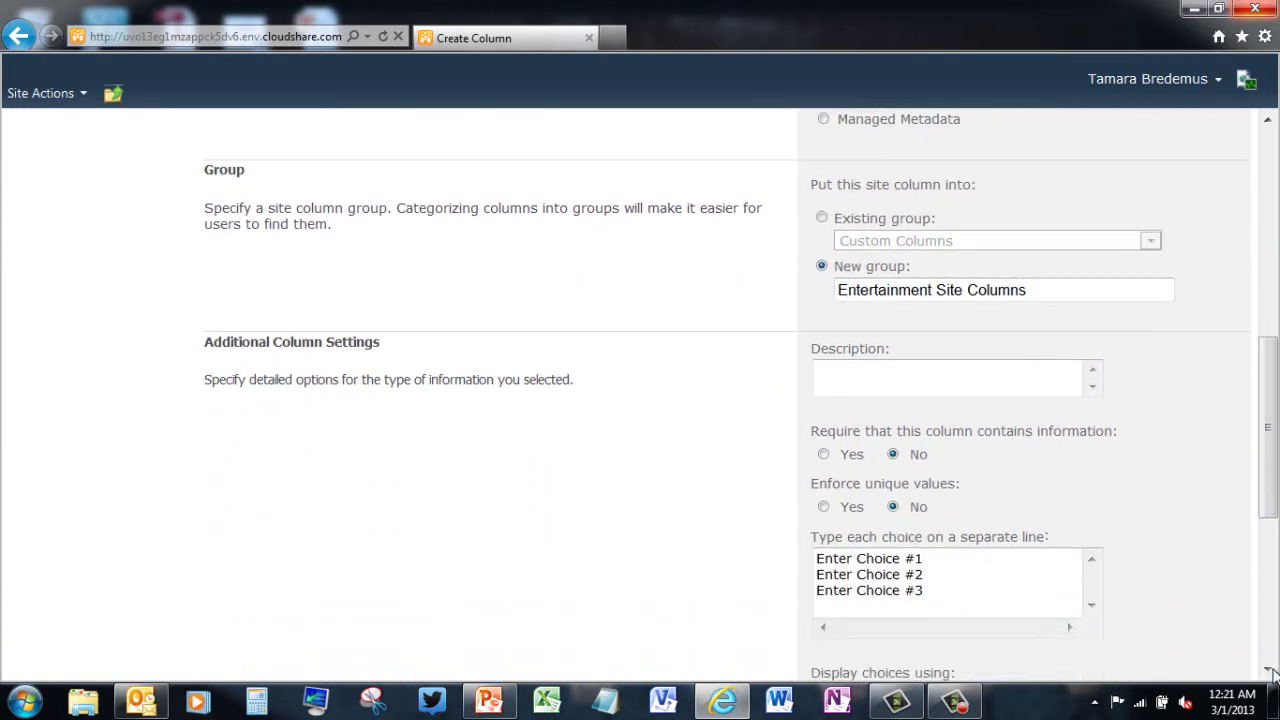
scroll(1268, 670, "down", 3)
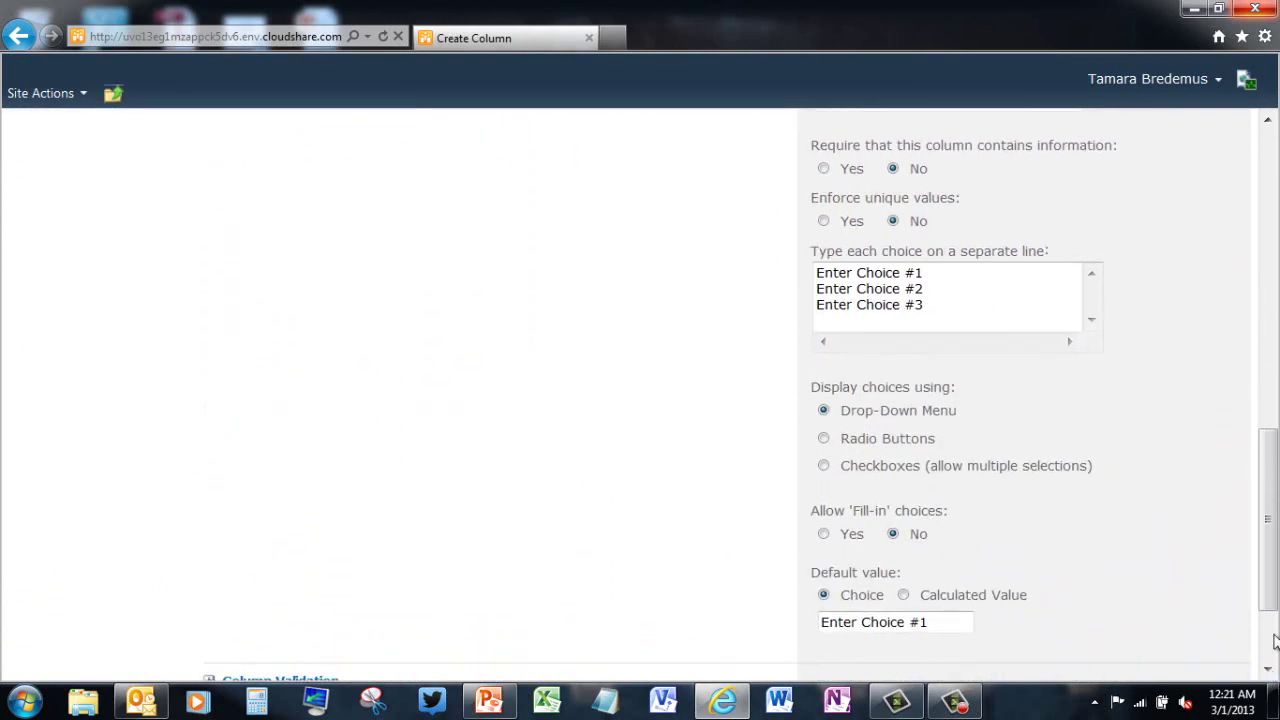
left_click_drag(942, 310, 807, 270)
type("Co")
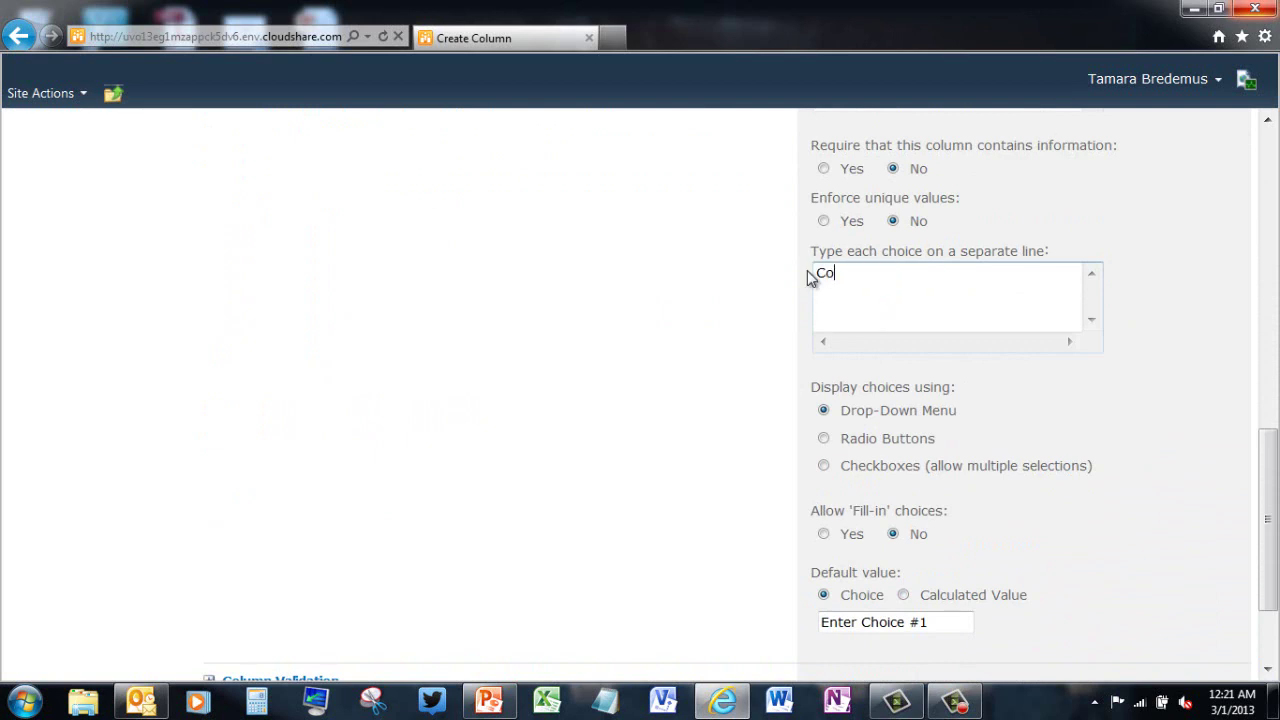
type("medy")
key("Return")
type("Rom")
type(" Com ")
type("Horror ")
type("Action A")
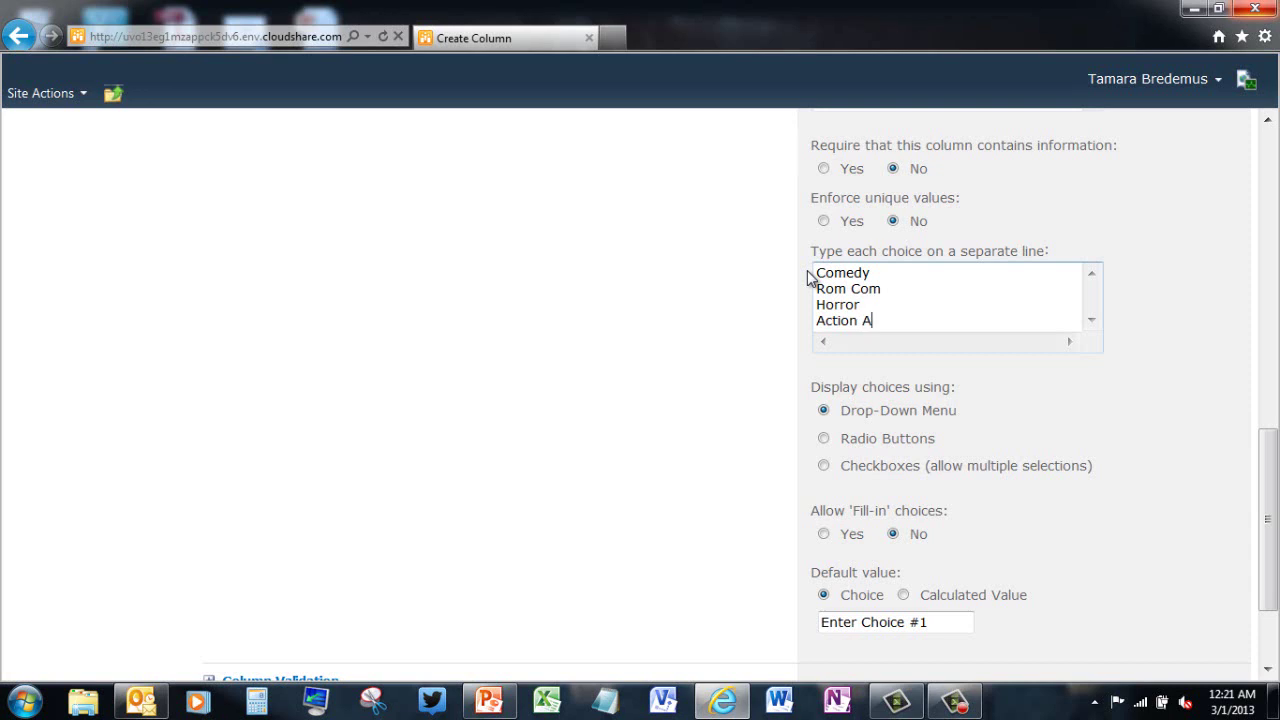
type("dventure")
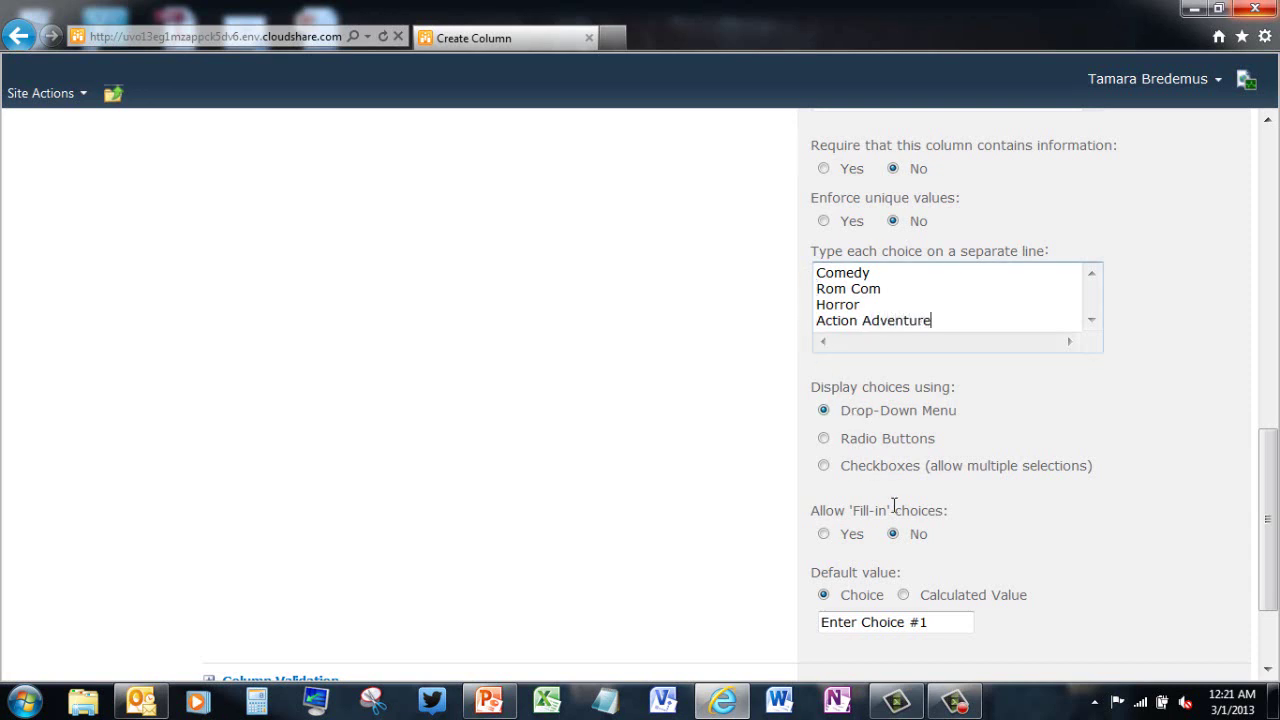
- Clear the default value of the EntSubject column and save the column
left_click(938, 618)
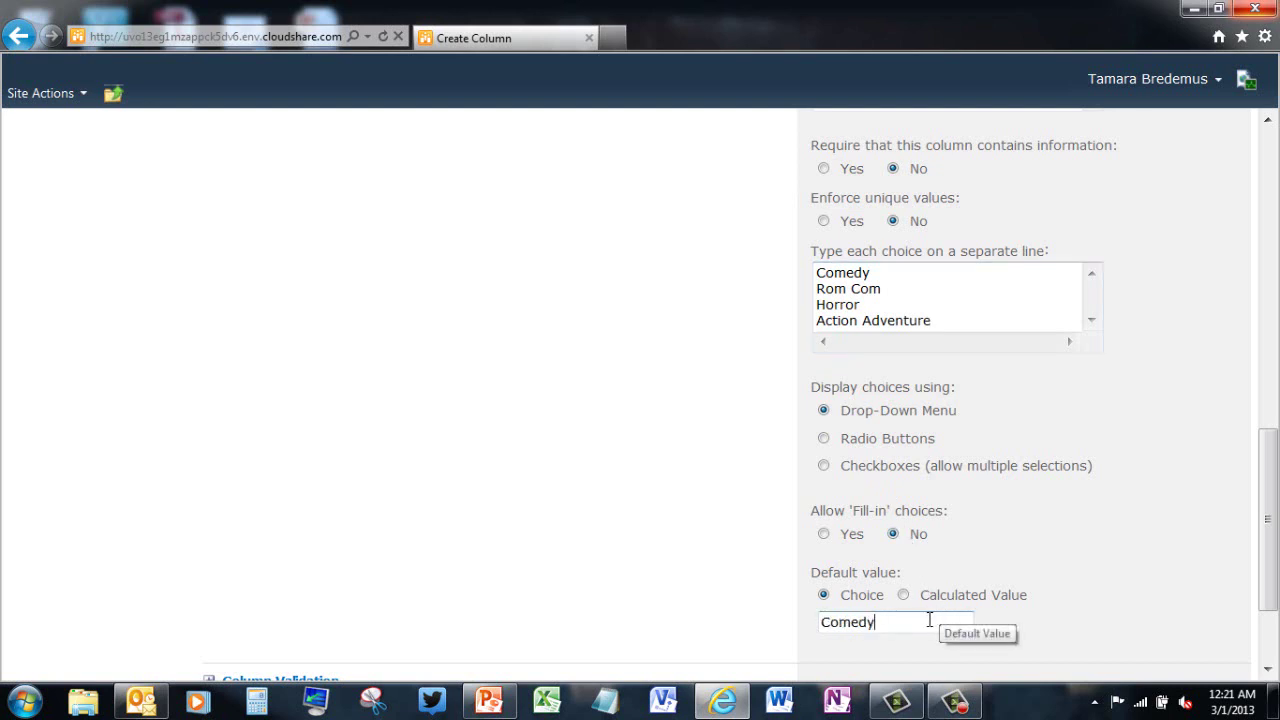
left_click_drag(886, 622, 780, 617)
key("BackSpace")
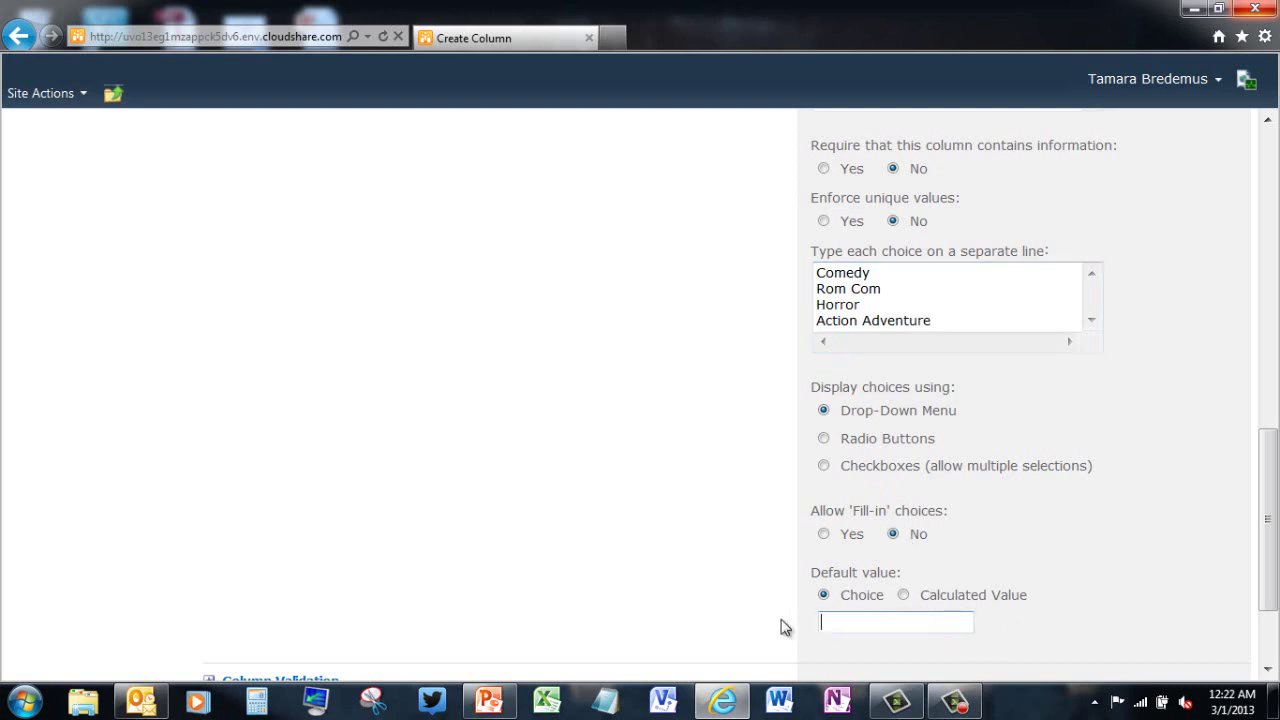
left_click(1267, 669)
left_click(1267, 670)
left_click(968, 590)
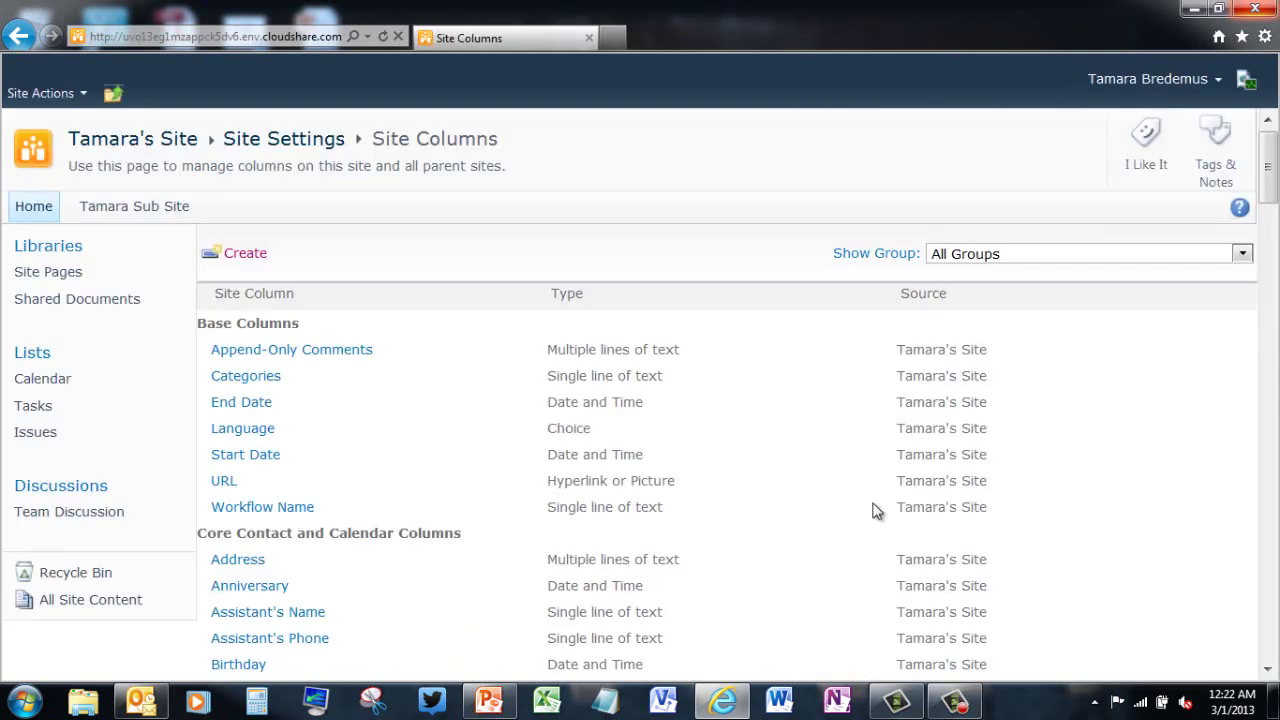
- Start another site column named EntRating with the Choice information type
left_click(247, 256)
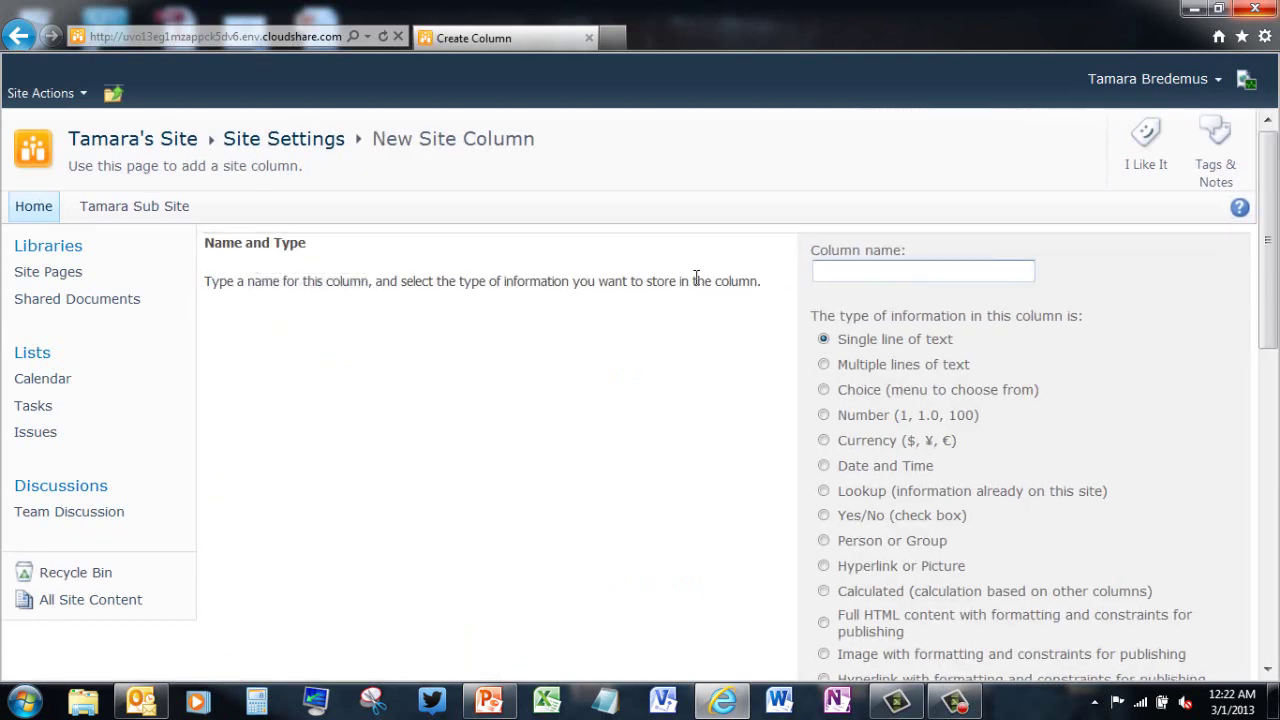
type("Ent")
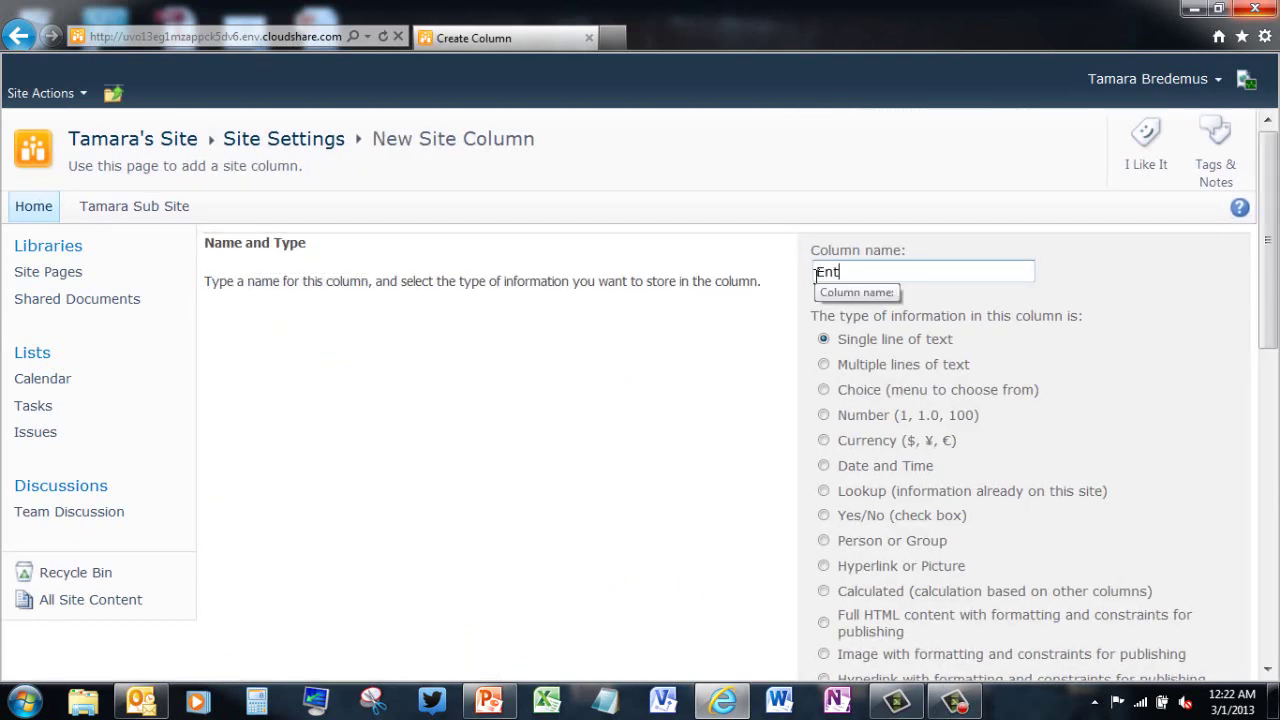
type("Rating")
left_click(823, 389)
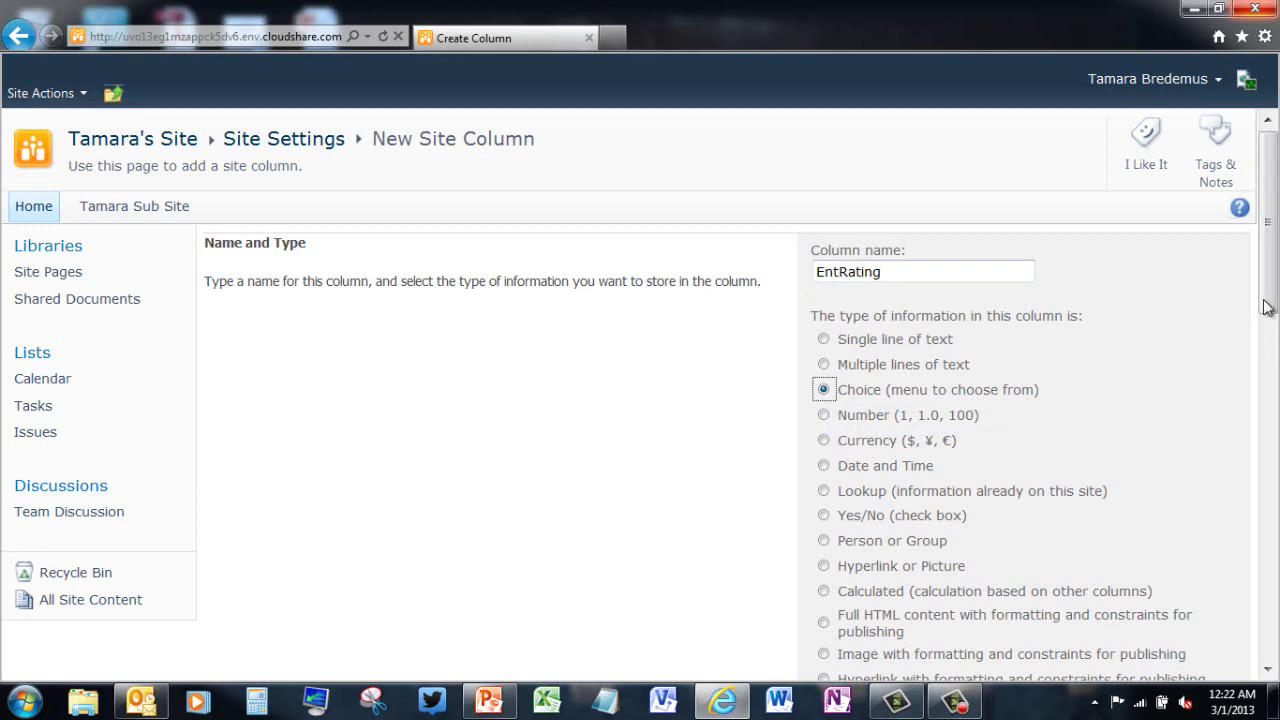
- Put the EntRating column into the existing Entertainment Site Columns group
left_click_drag(1263, 307, 1249, 509)
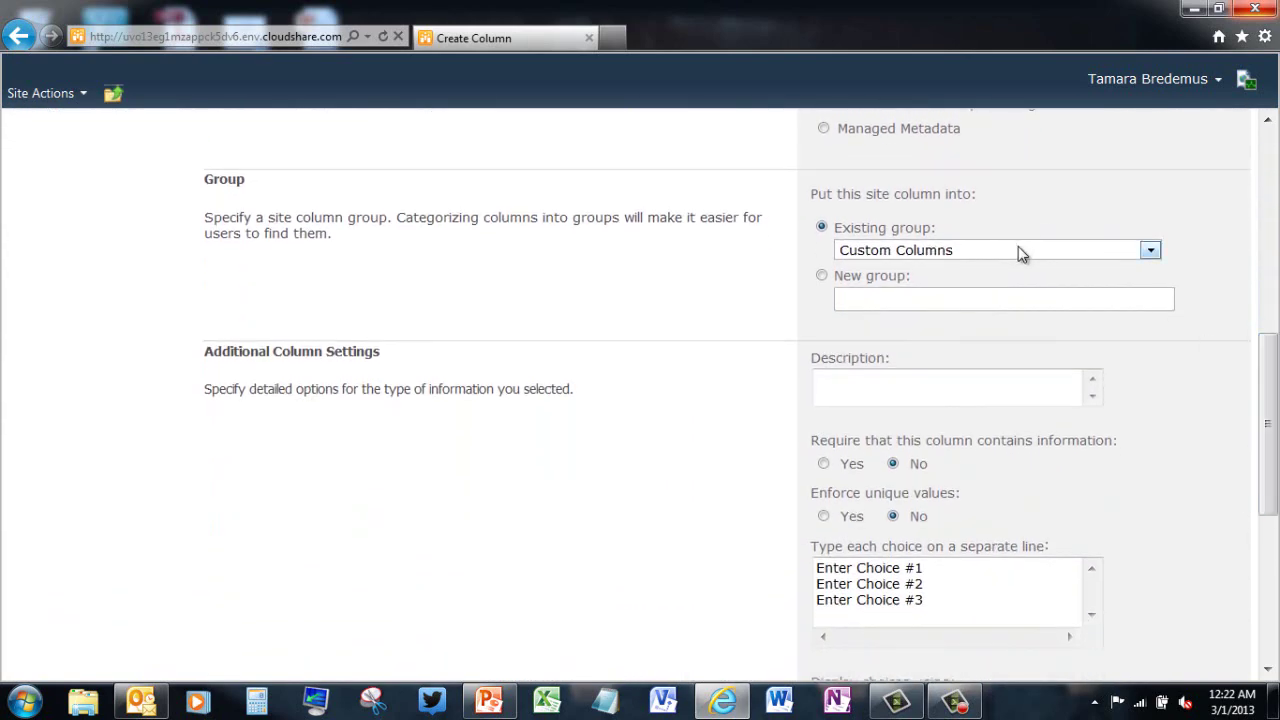
left_click(1018, 250)
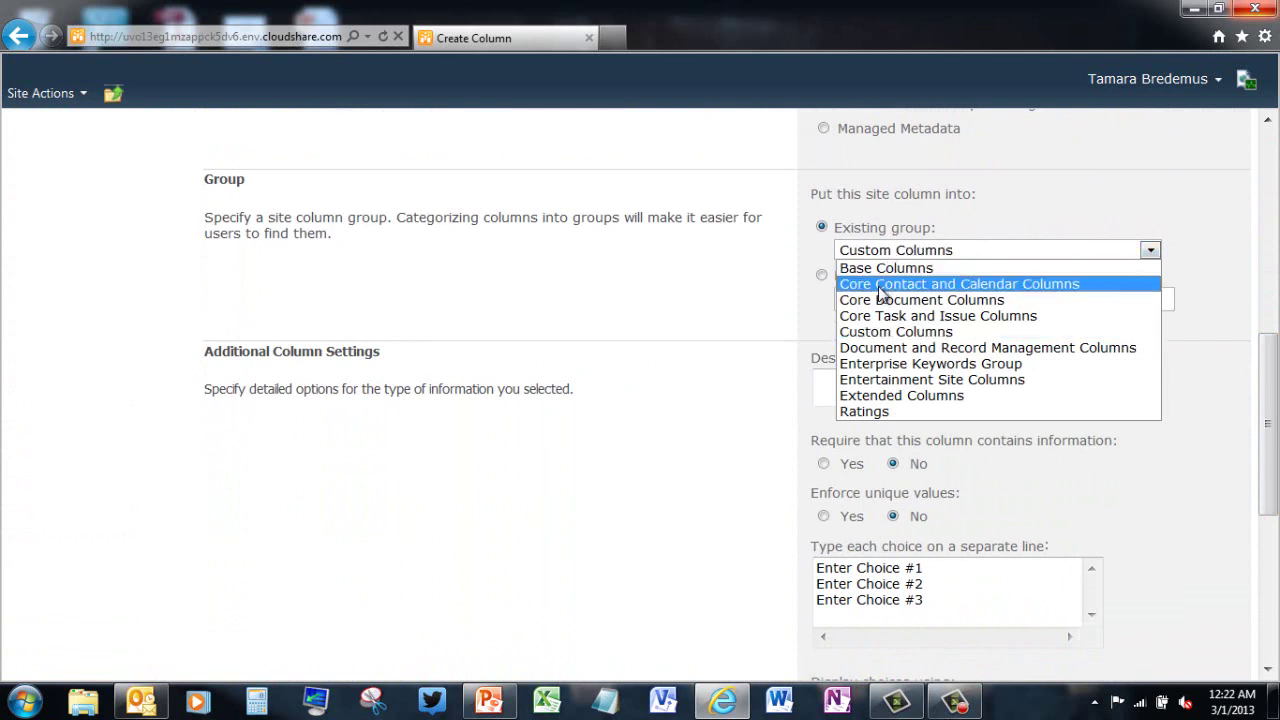
left_click(873, 382)
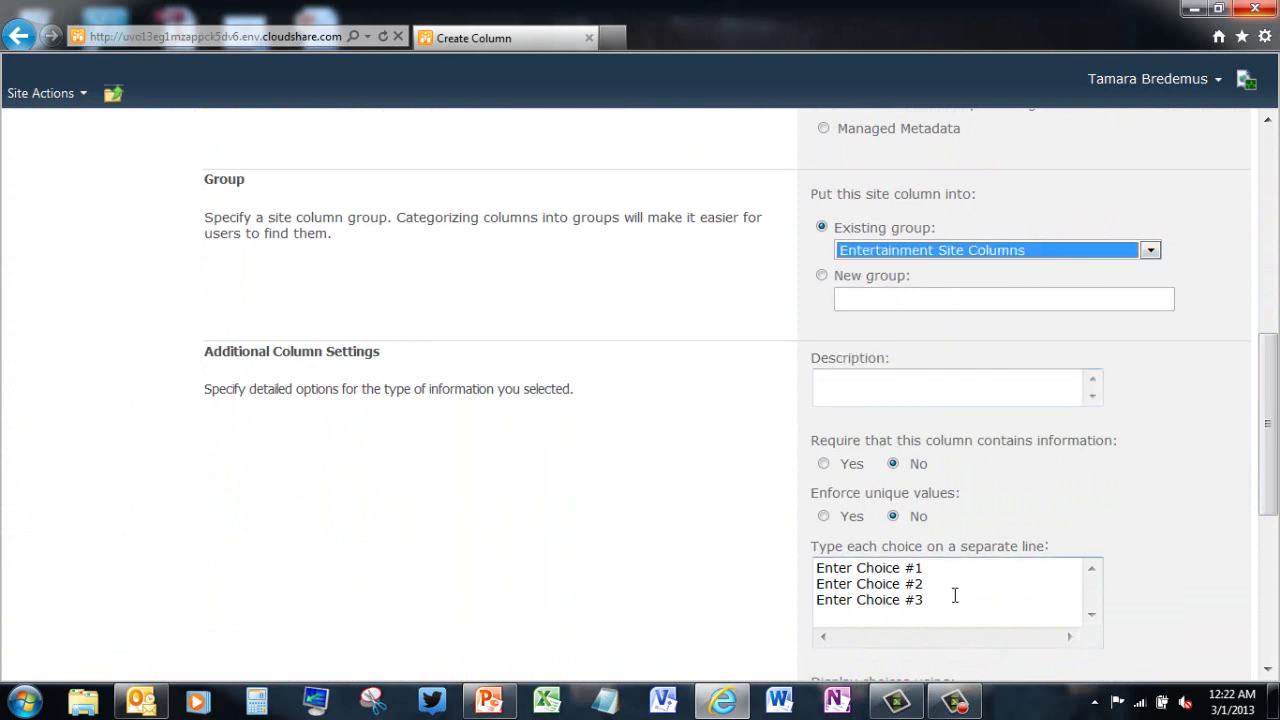
- Replace the placeholder choices with Children, Teens, Adults and Mom, each on its own line
left_click_drag(955, 595, 800, 566)
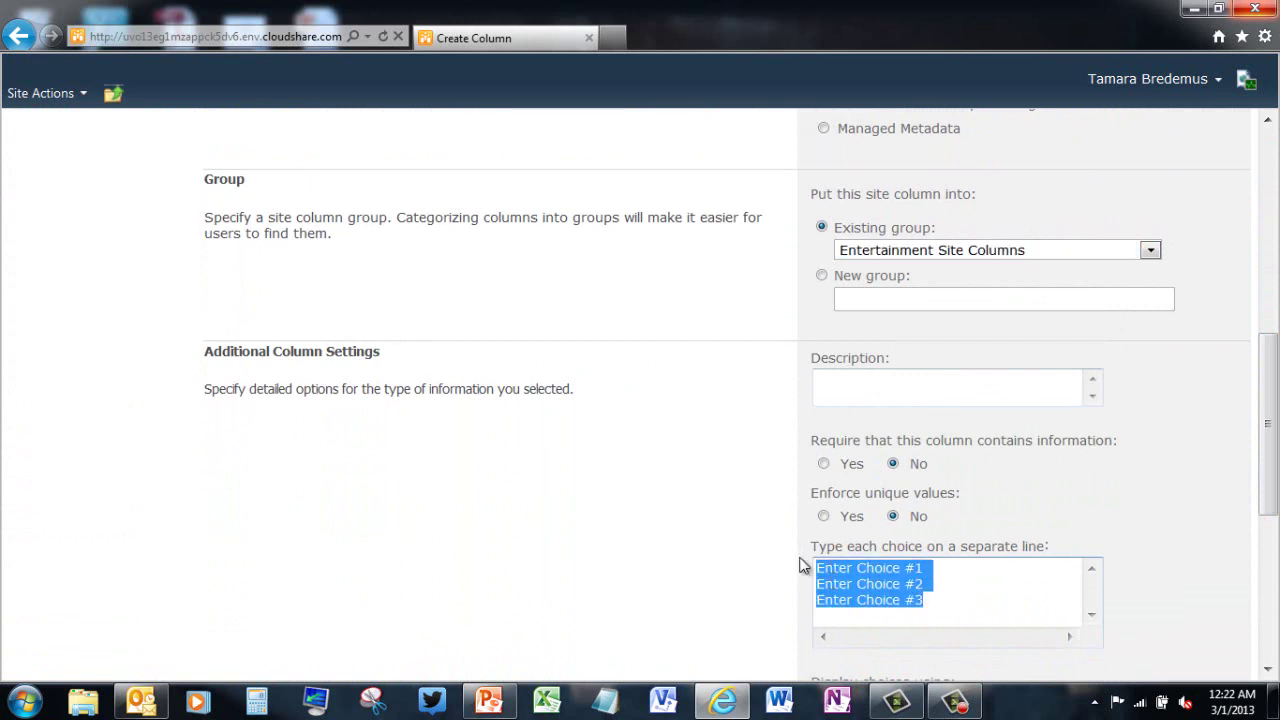
type("Children ")
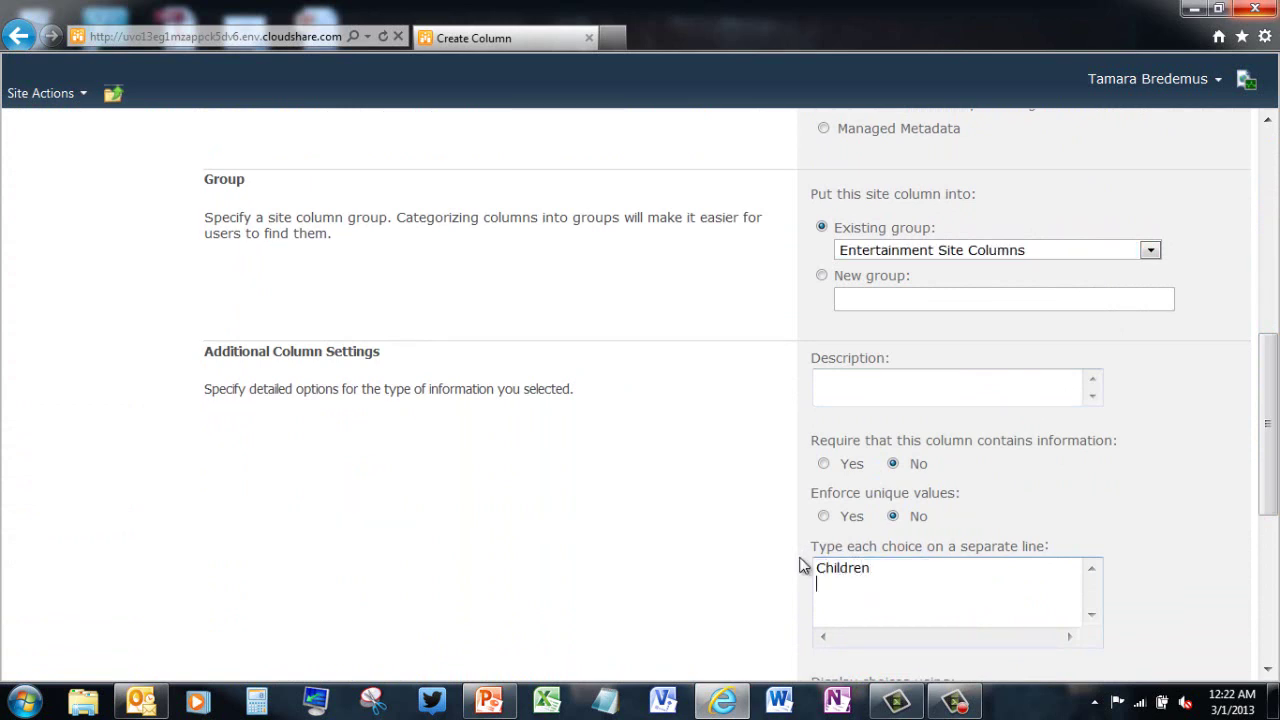
type("Teens ")
type("Adult")
type("s")
key("Return")
type("Mom")
- Clear the default value of the EntRating column and save the column
scroll(1268, 672, "down", 5)
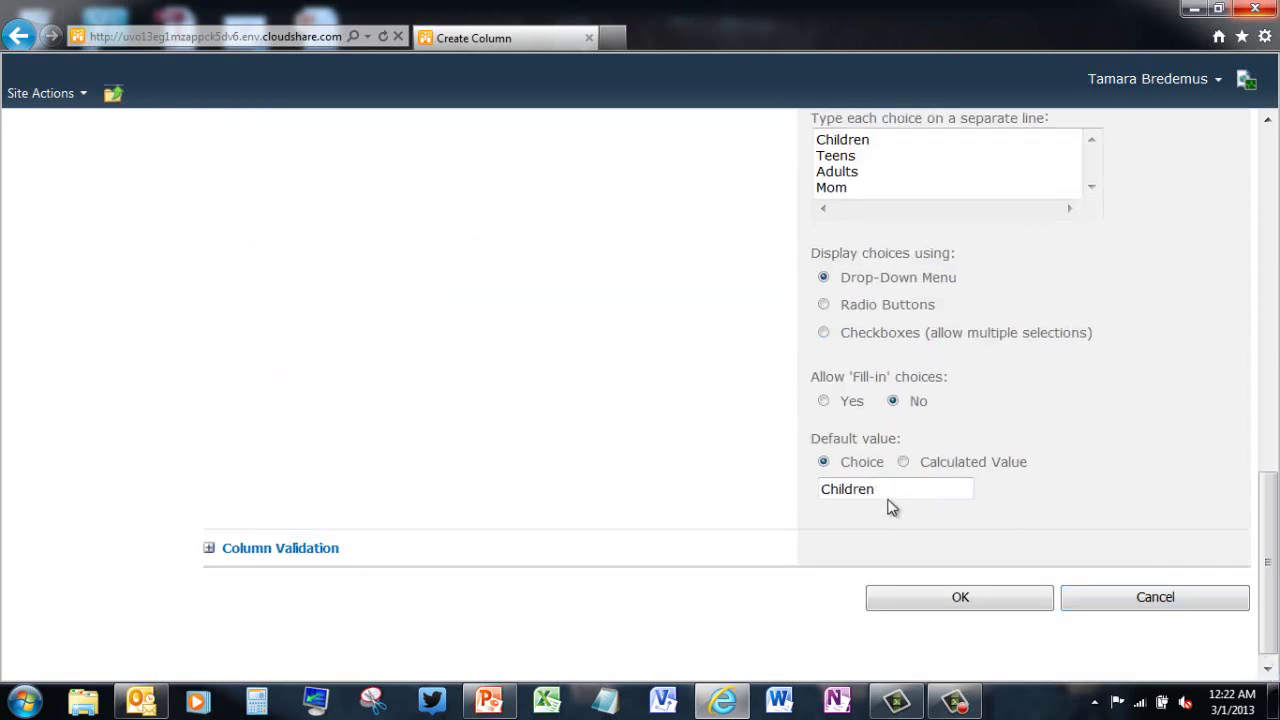
left_click_drag(886, 486, 771, 483)
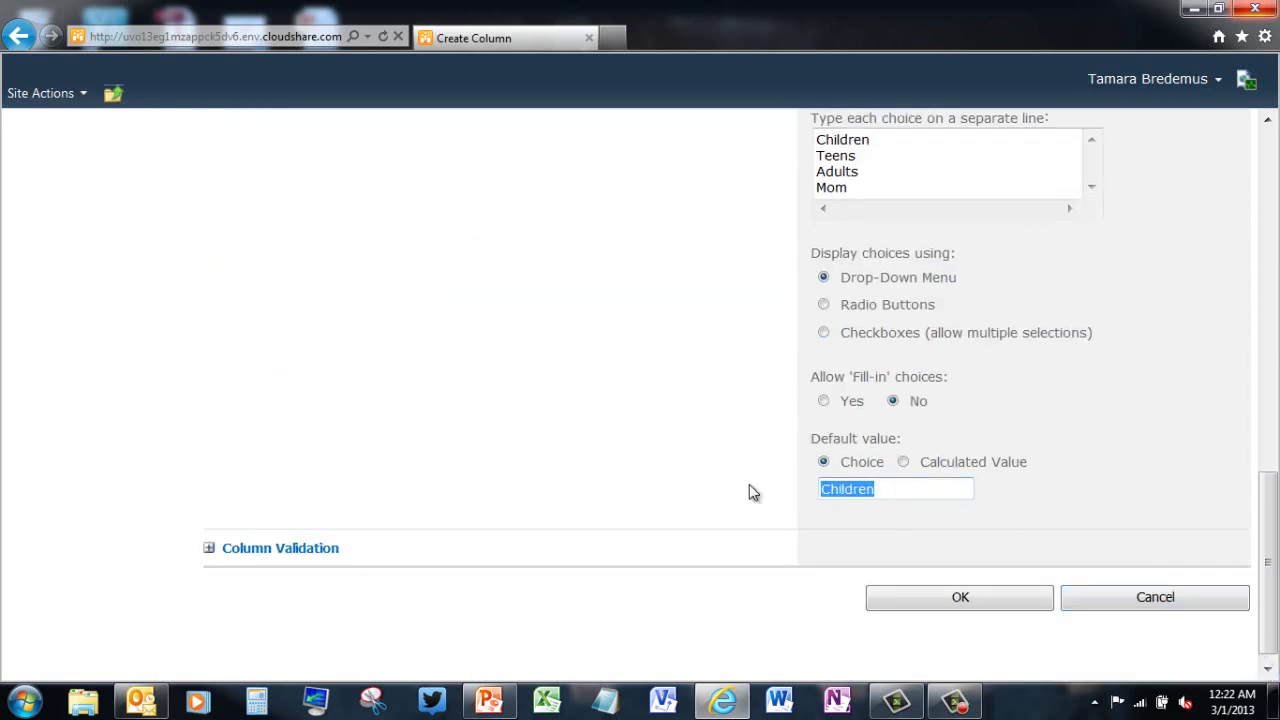
key("BackSpace")
left_click(903, 598)
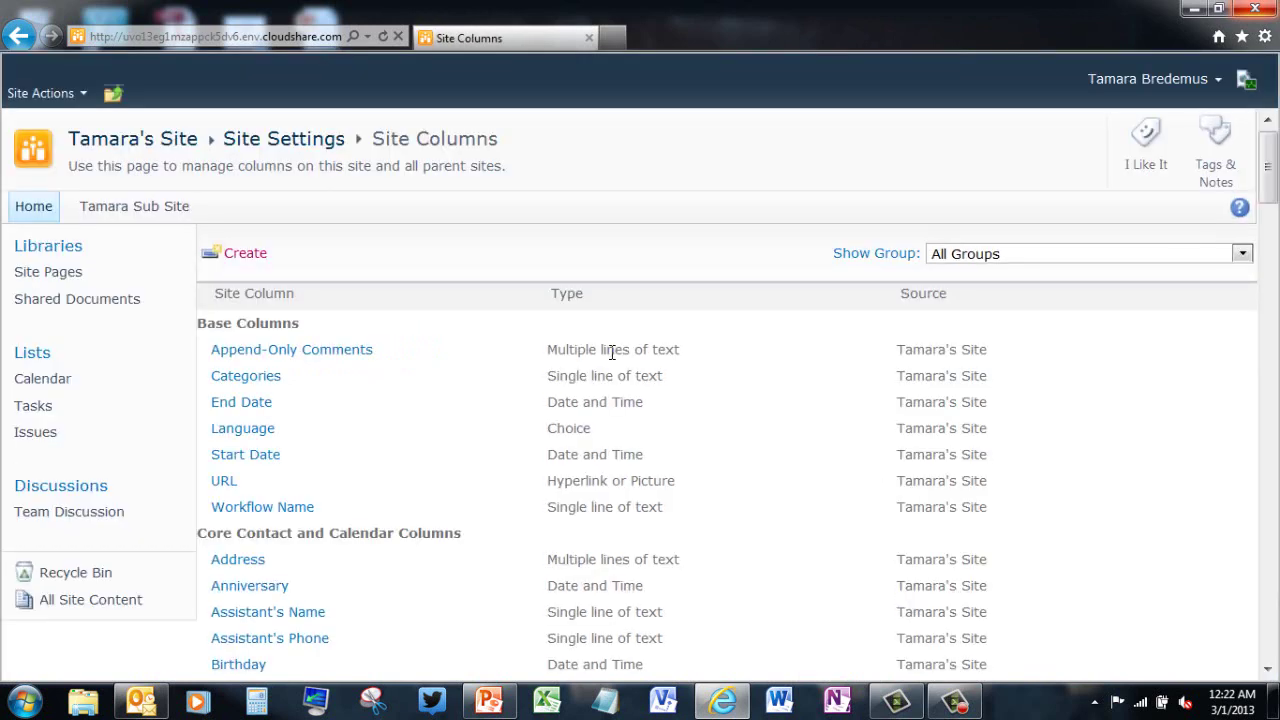
- Start a new site column named Pages with the Number information type
left_click(253, 261)
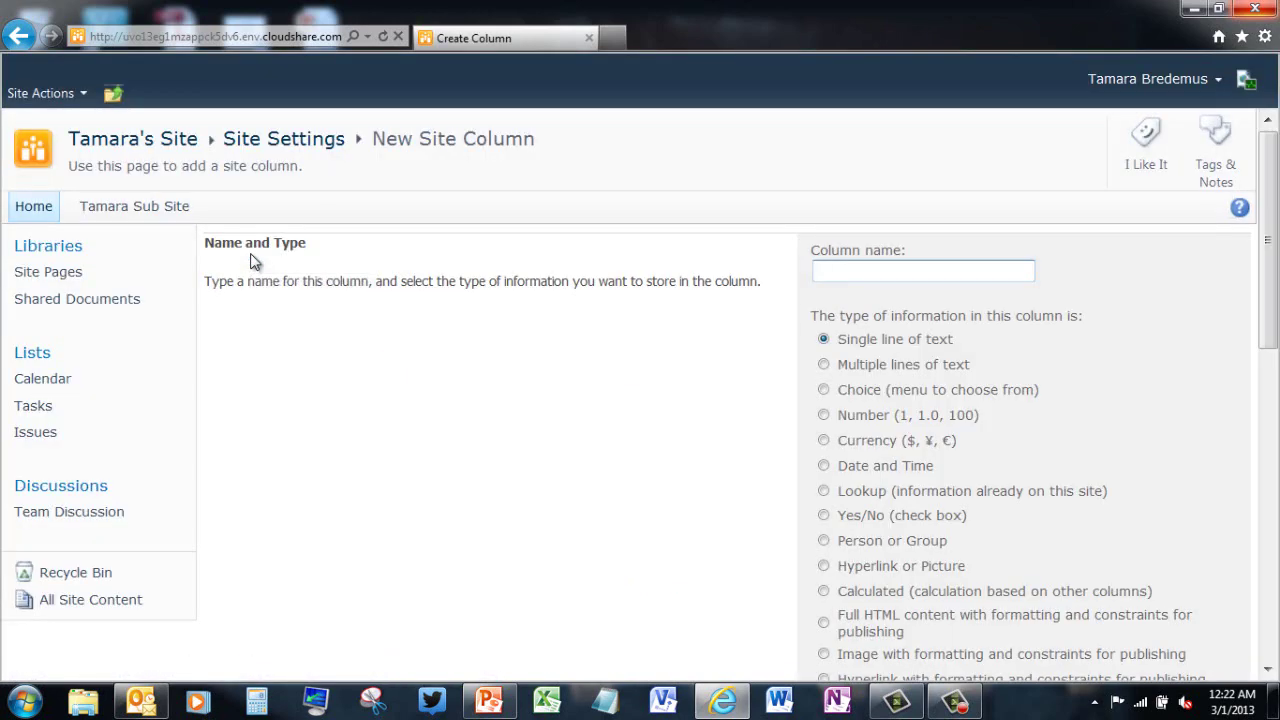
left_click(845, 268)
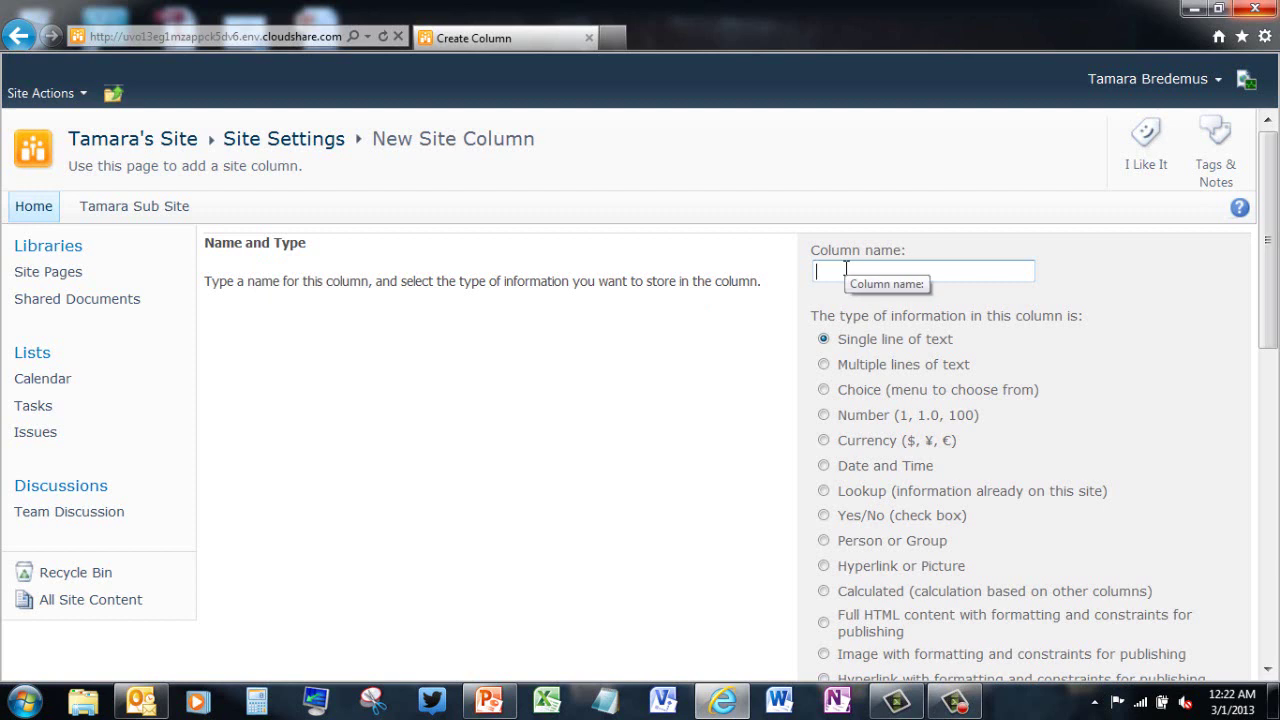
type("Pages")
left_click(824, 415)
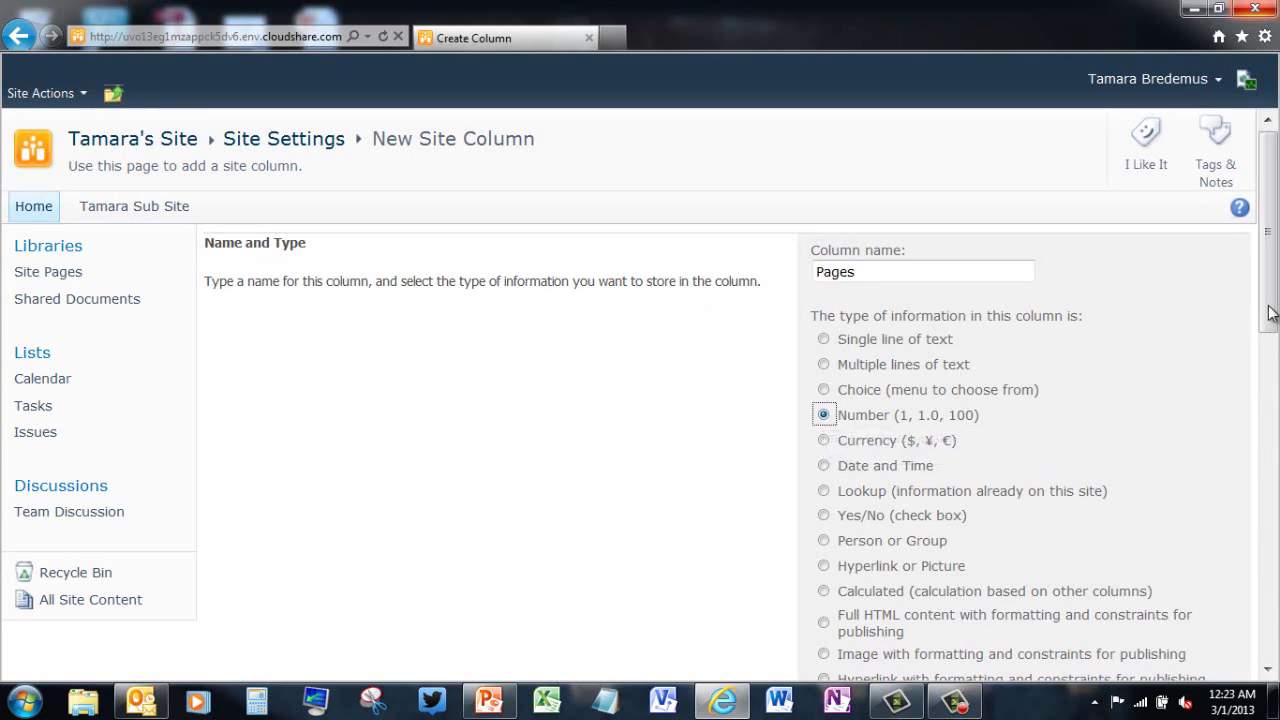
- Put the Pages column into the existing Entertainment Site Columns group and set its number of decimal places to 0
left_click_drag(1268, 313, 1273, 548)
left_click(1120, 243)
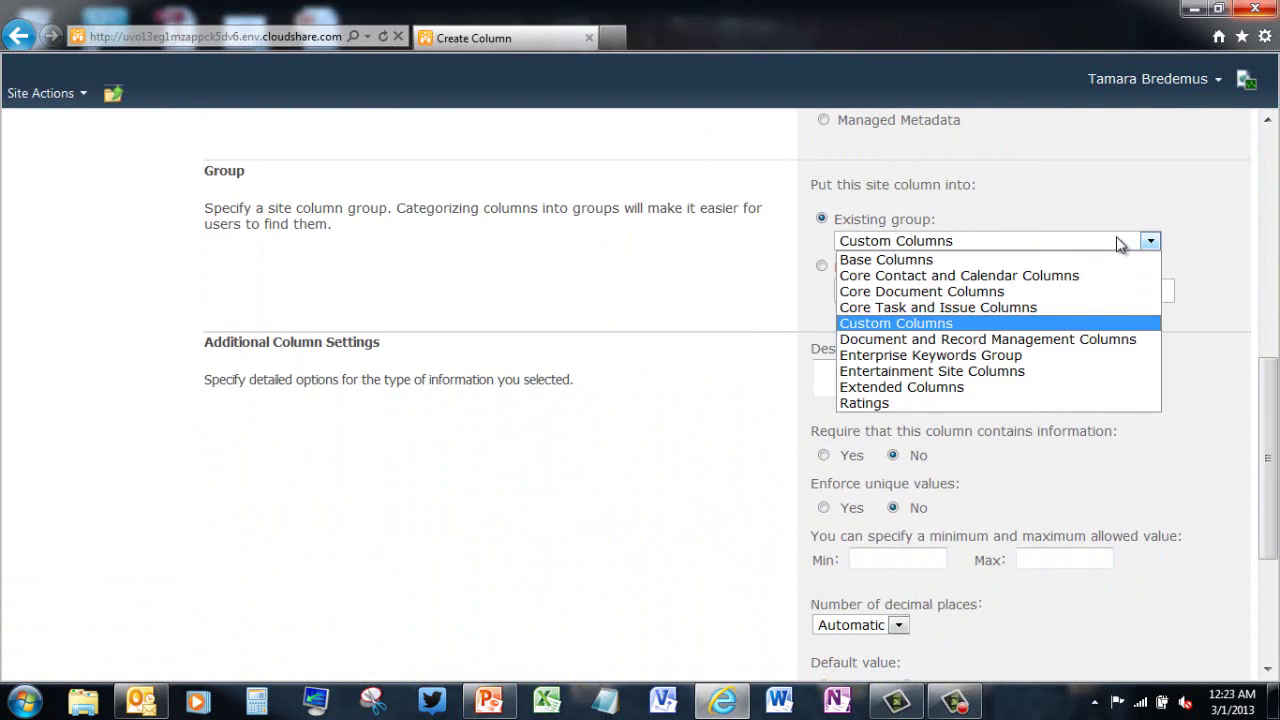
left_click(874, 373)
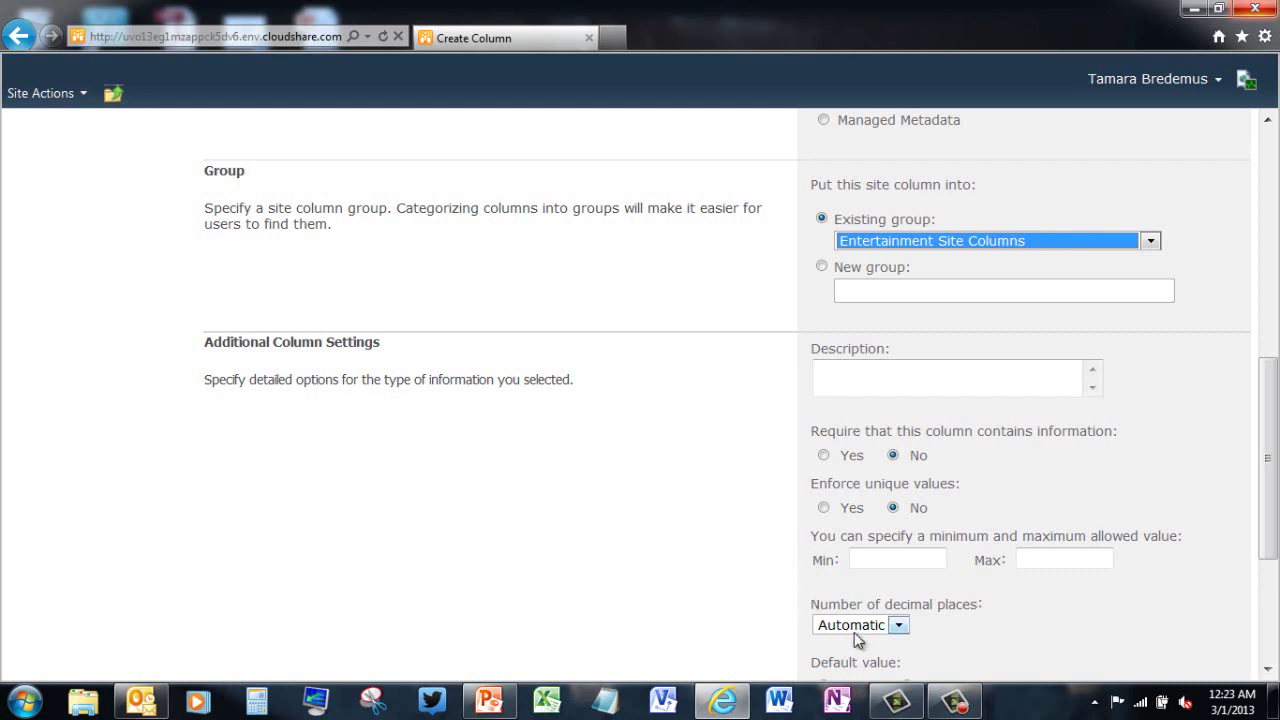
left_click(898, 627)
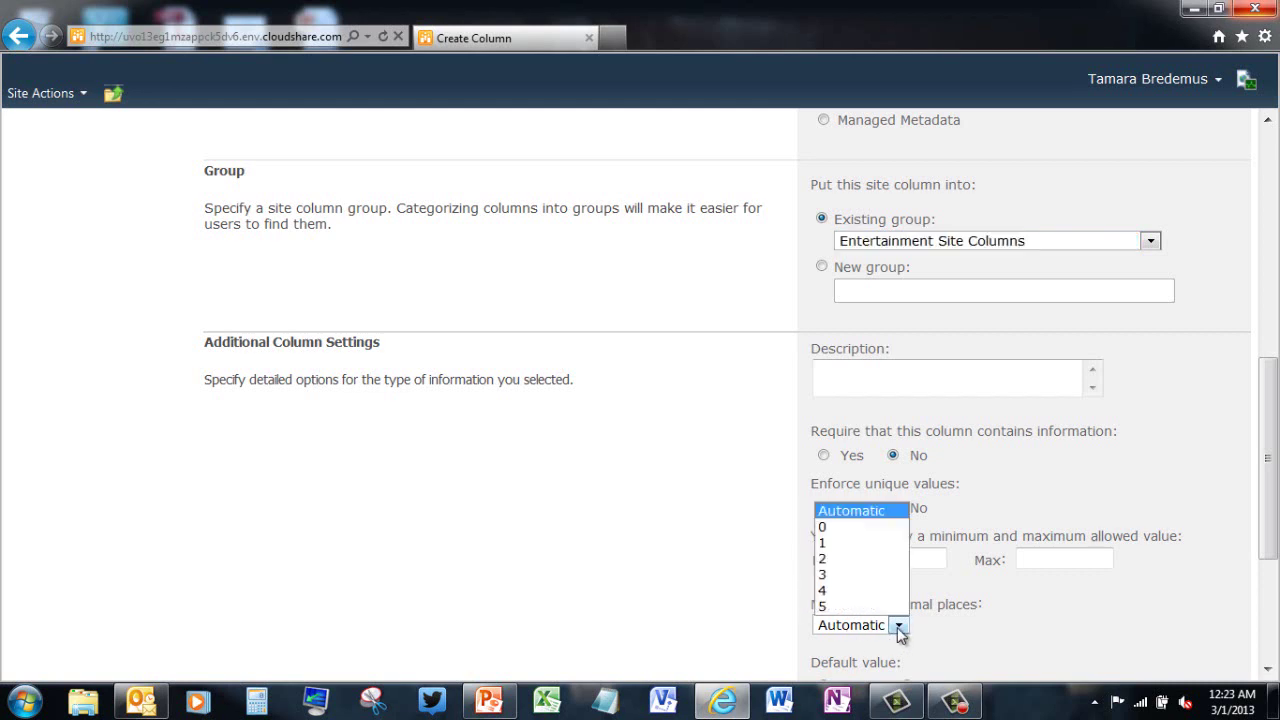
left_click(864, 527)
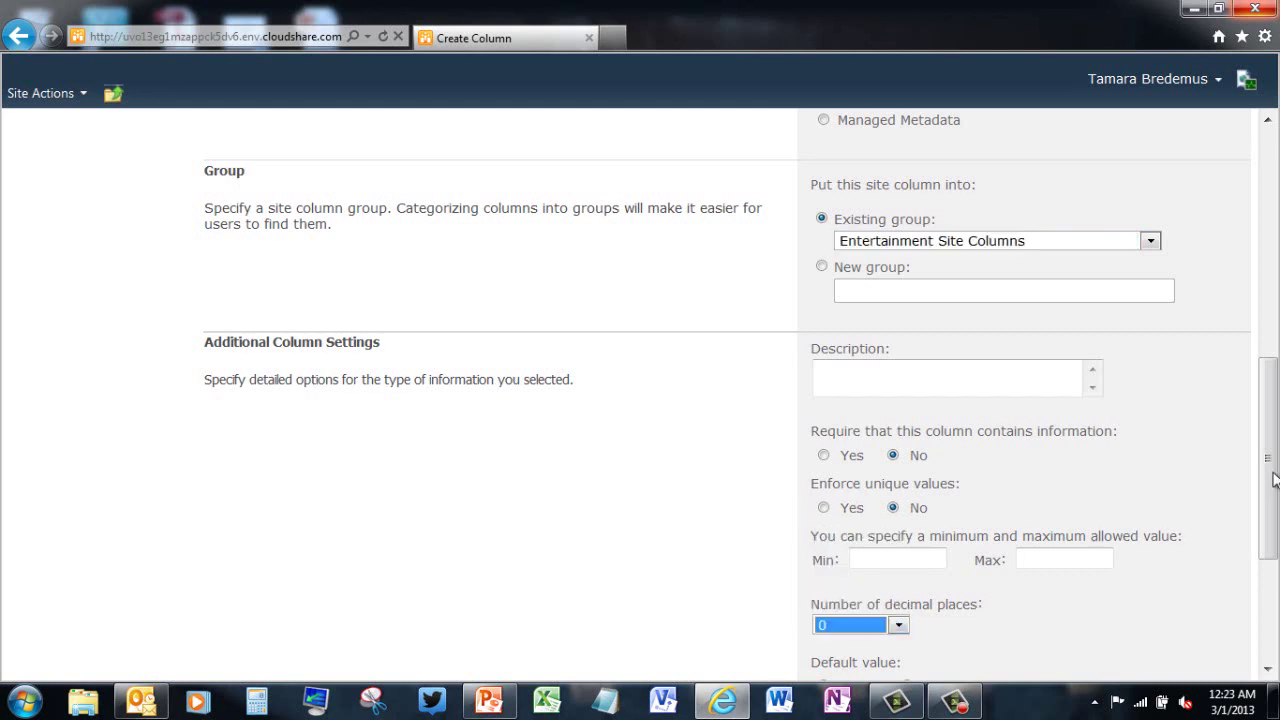
- Save the Pages column and start a new site column named RunTime with the Number information type
left_click_drag(1273, 480, 1273, 614)
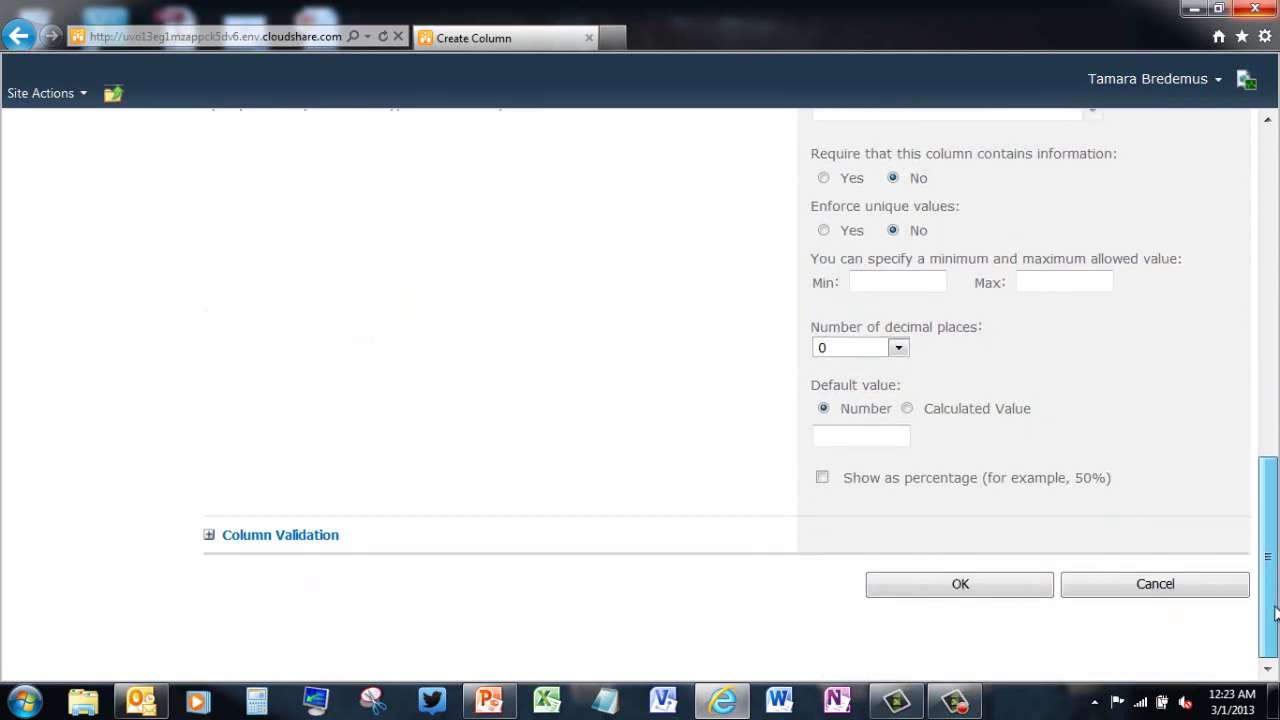
left_click(995, 580)
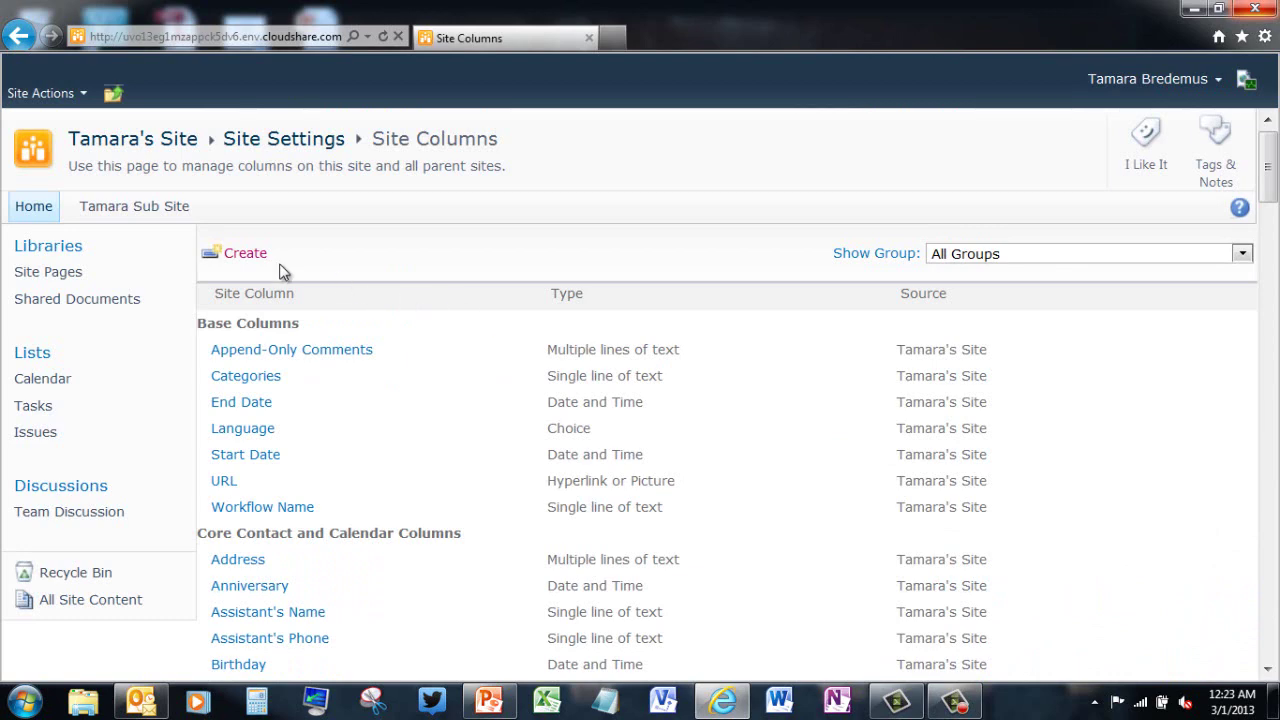
left_click(245, 254)
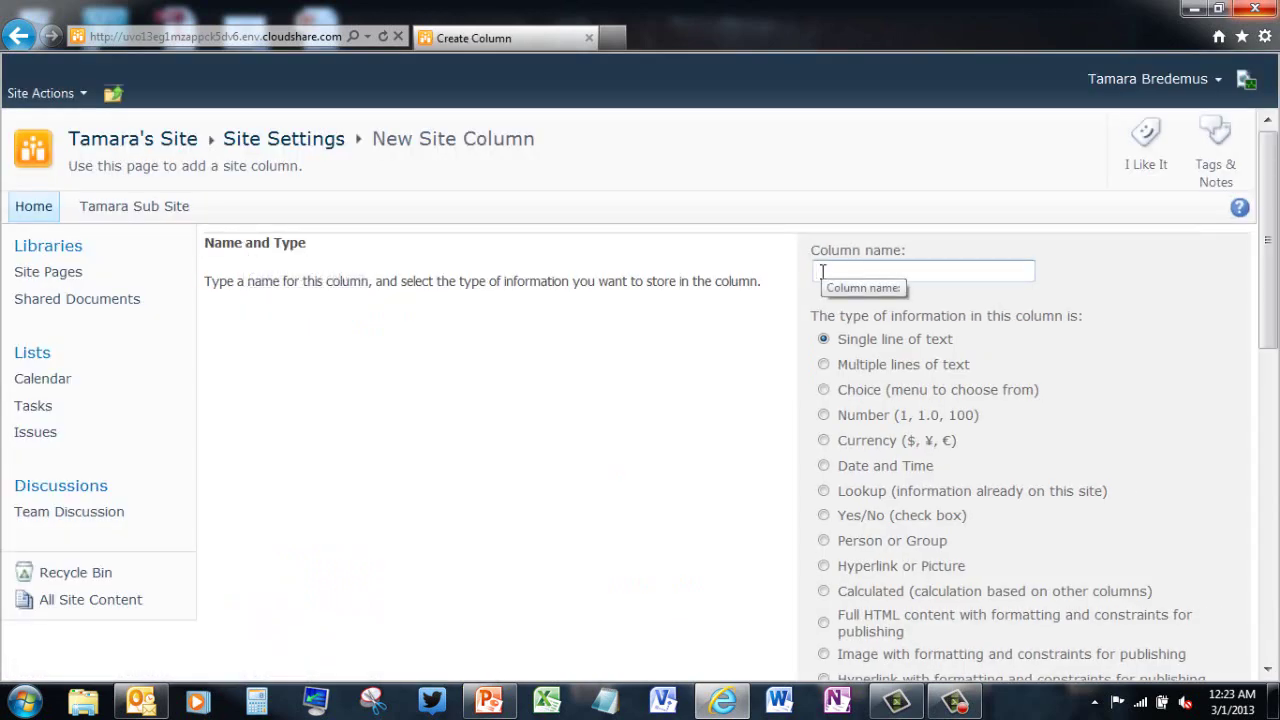
type("RunTime")
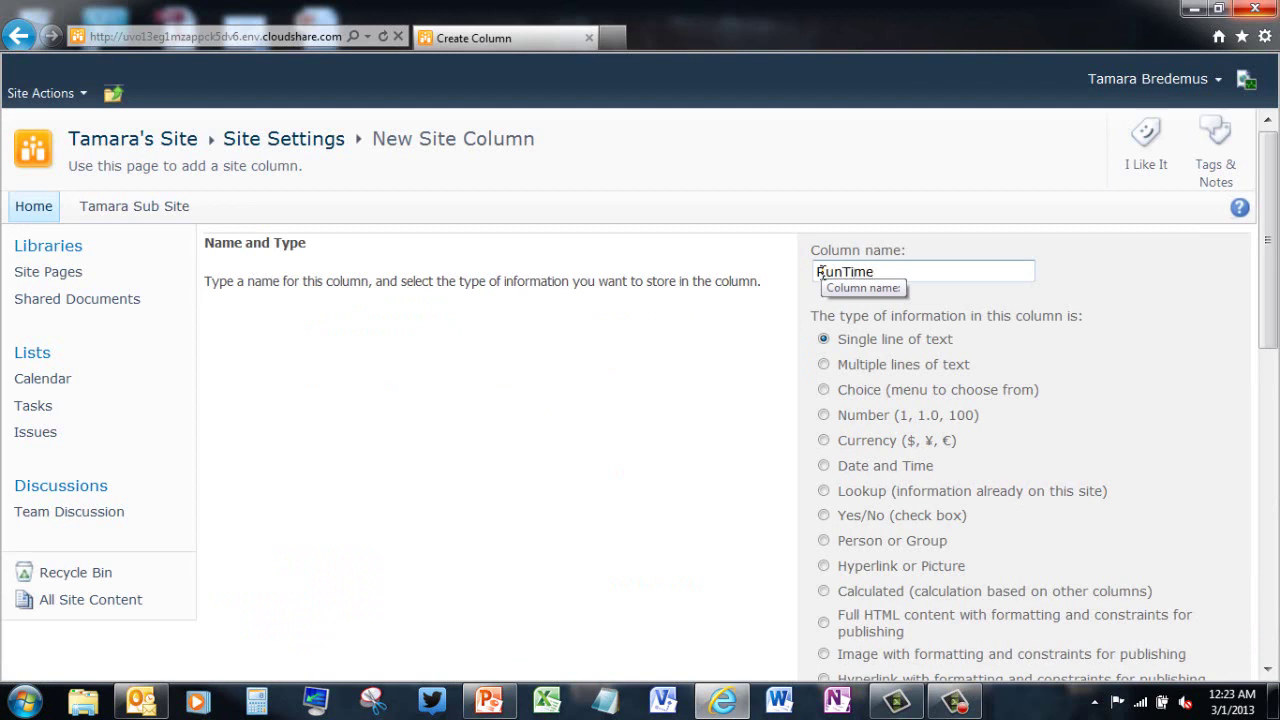
left_click(823, 415)
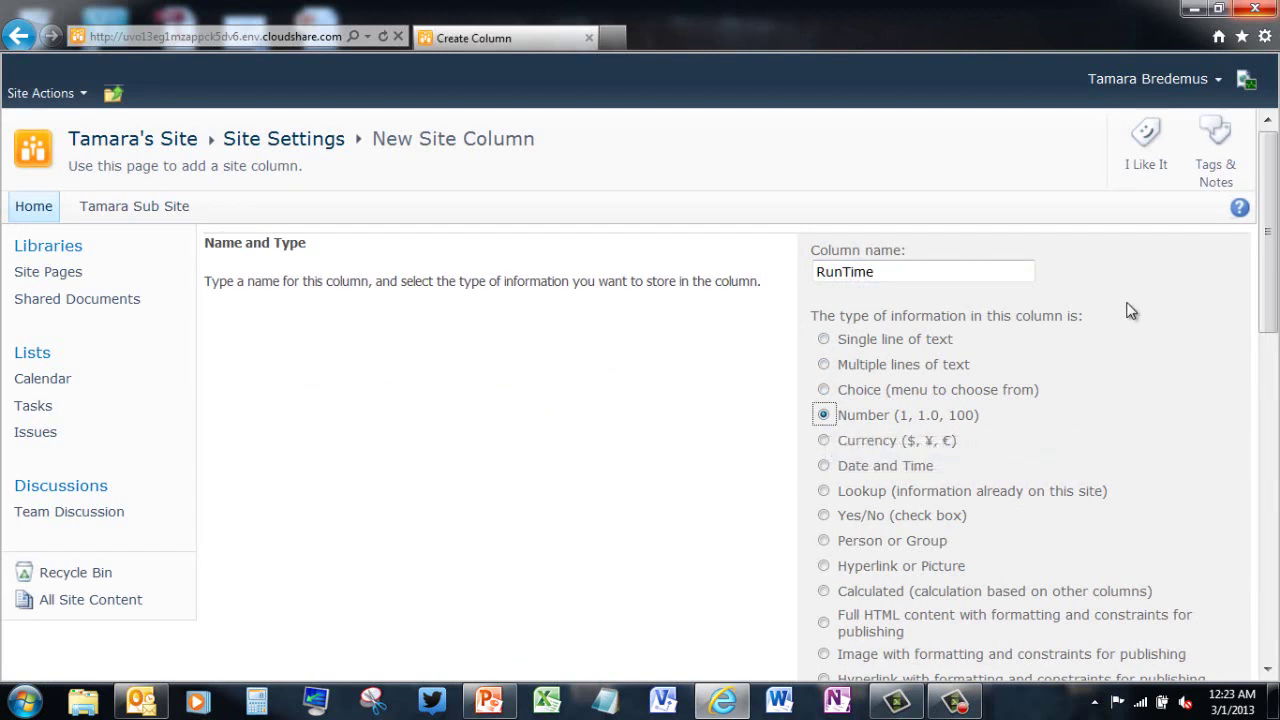
- Put the RunTime column into the existing Entertainment Site Columns group and enter the description "1 hour 45 minutes = 1.75"
left_click_drag(1271, 270, 1275, 310)
scroll(1205, 332, "down", 5)
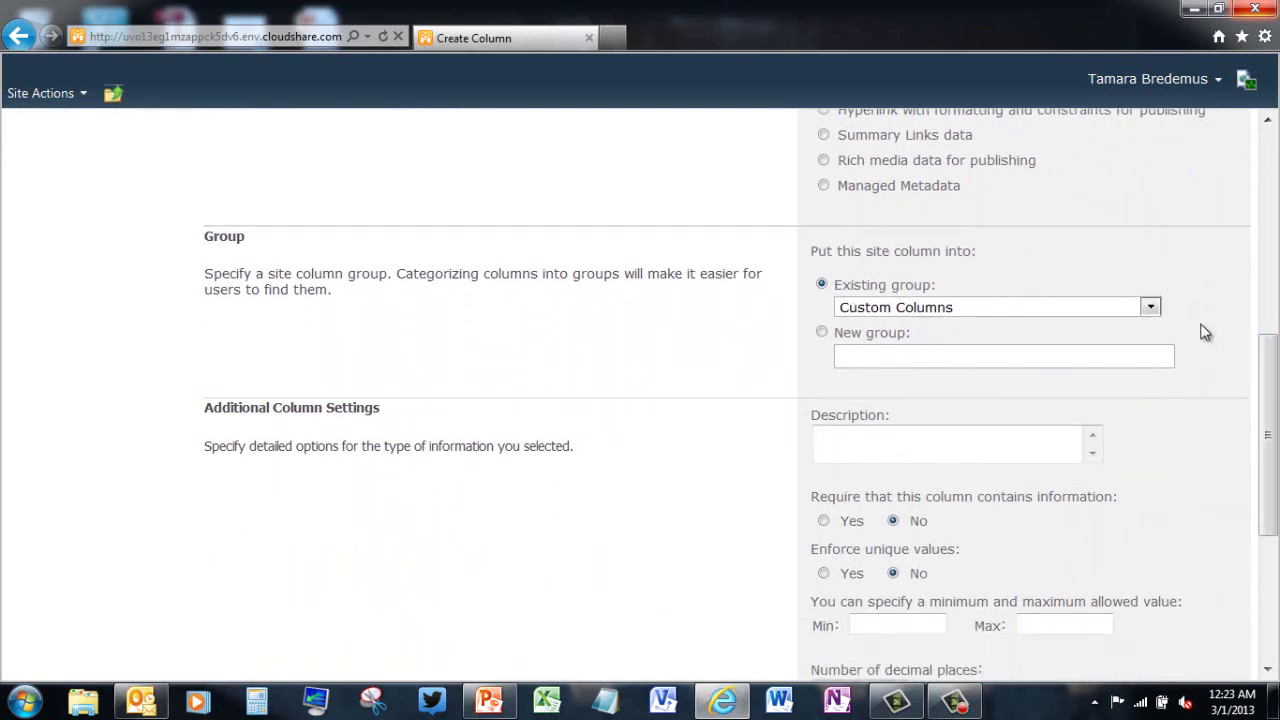
left_click(1150, 307)
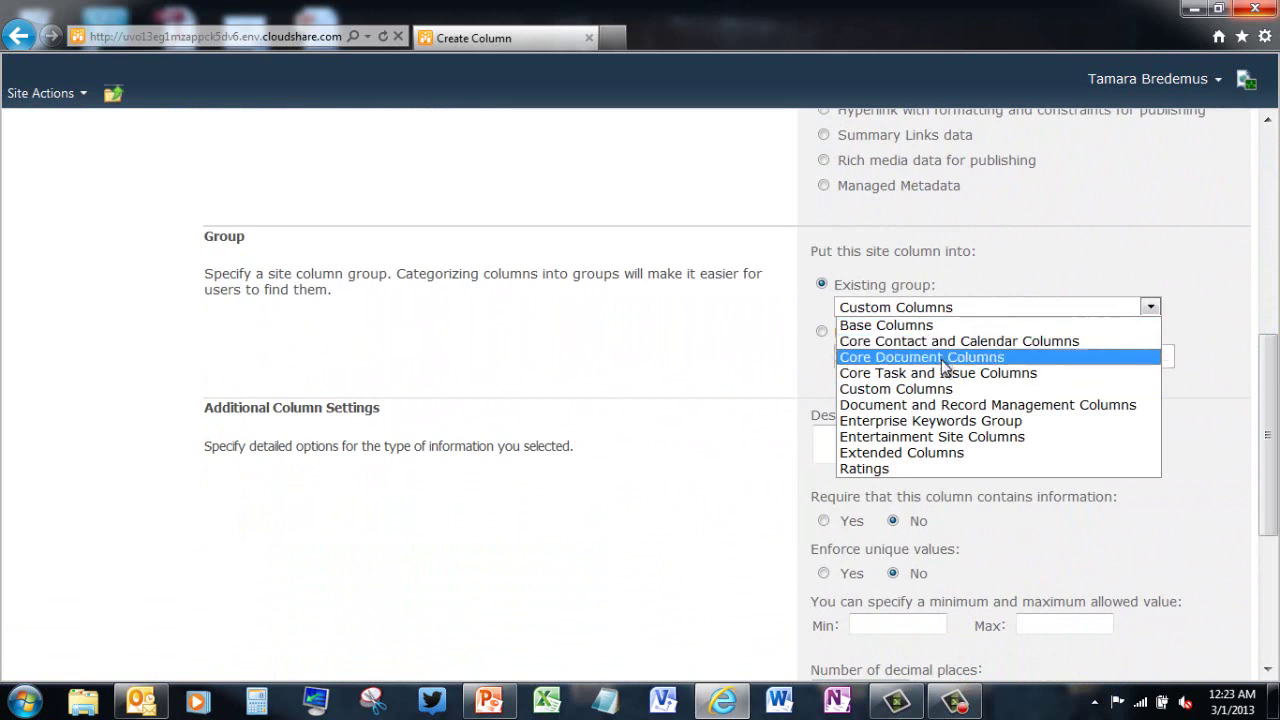
left_click(902, 437)
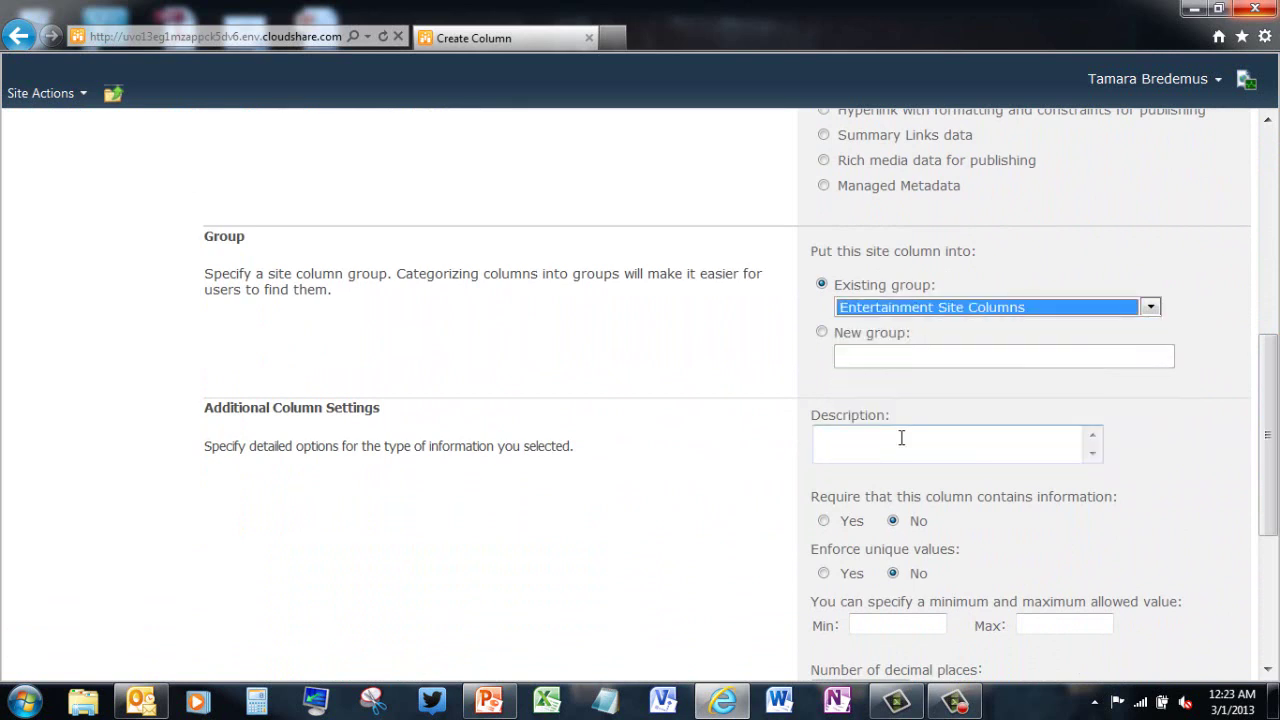
left_click(870, 435)
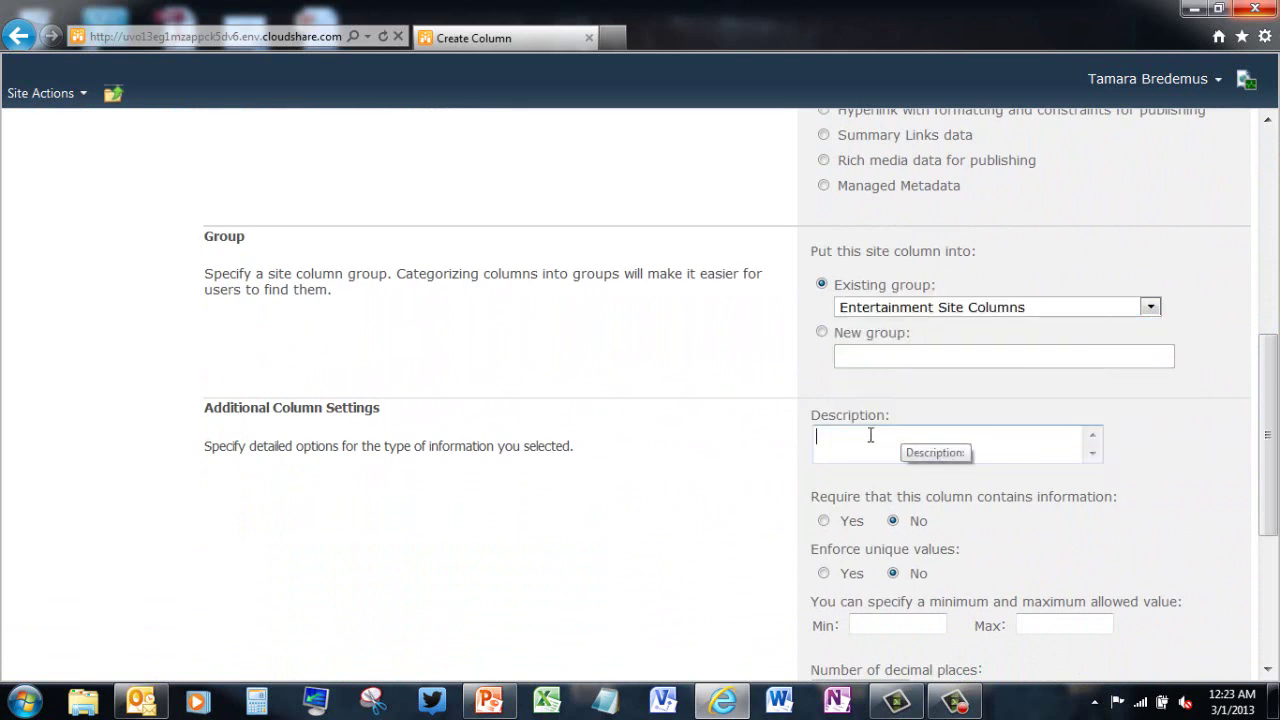
type("1 hour 45 mi")
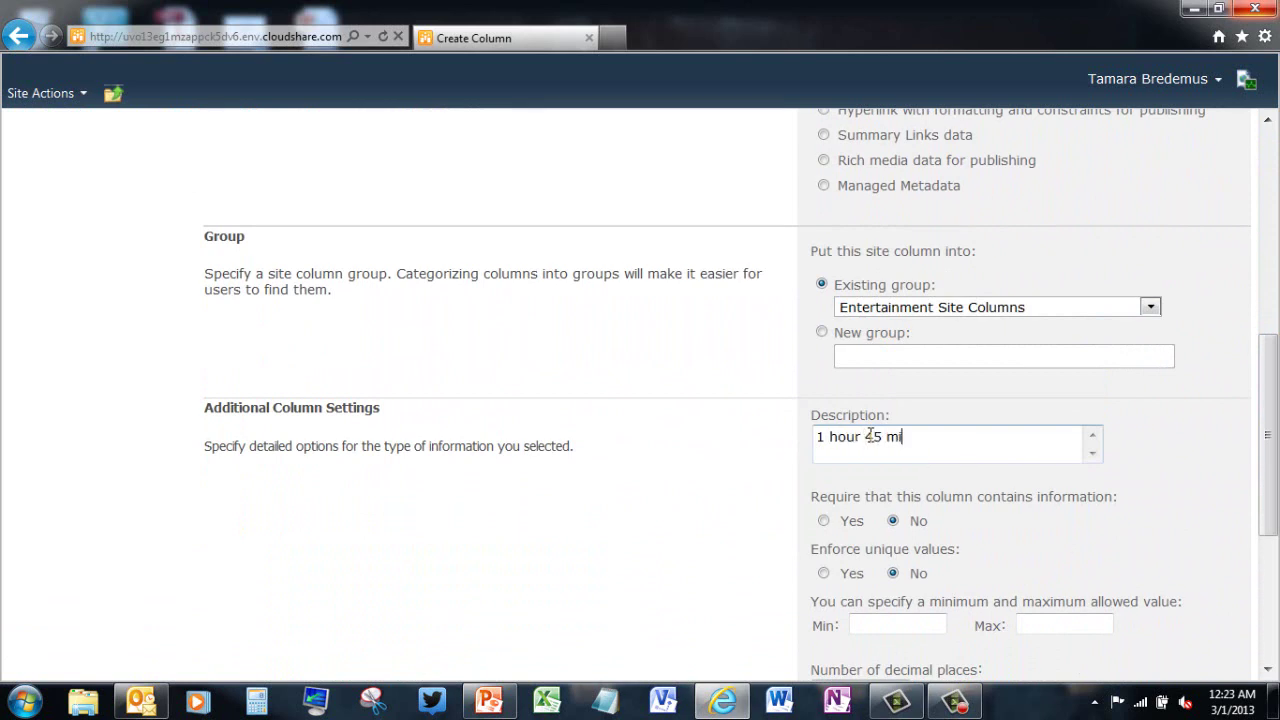
type("nutes = 1.75")
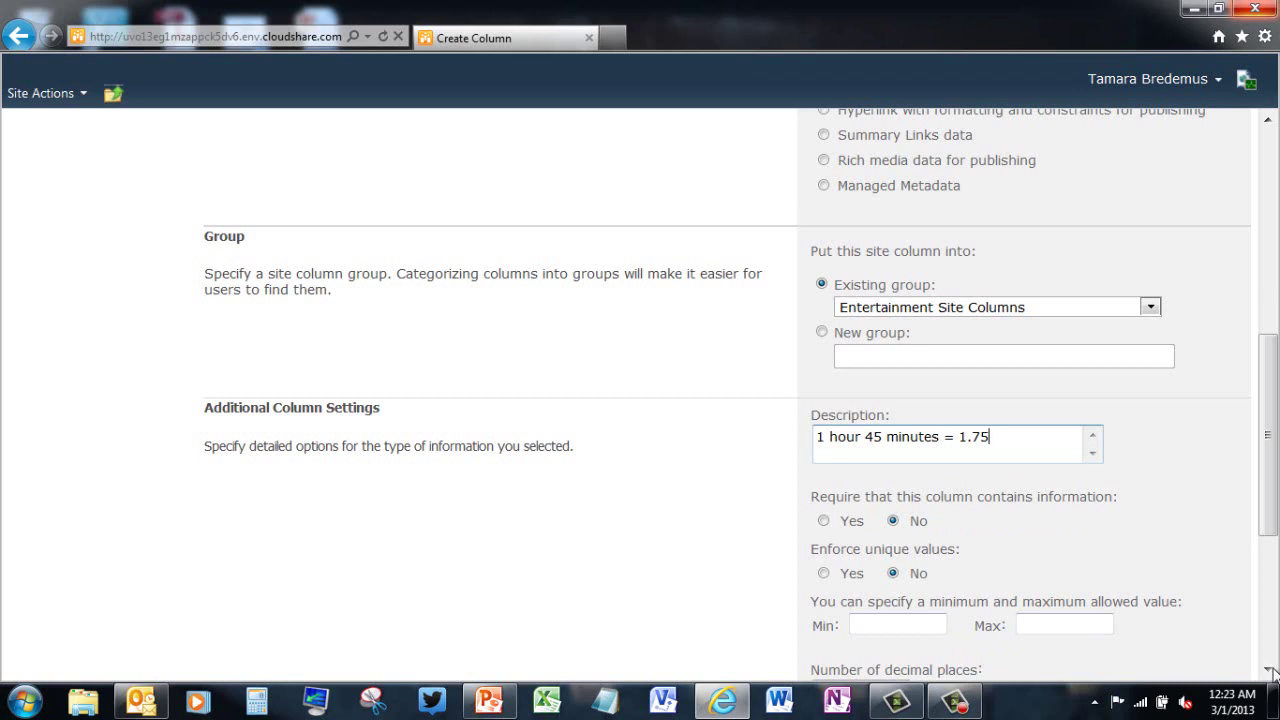
- Set the RunTime column's number of decimal places to 2 and save the column
scroll(1273, 675, "down", 3)
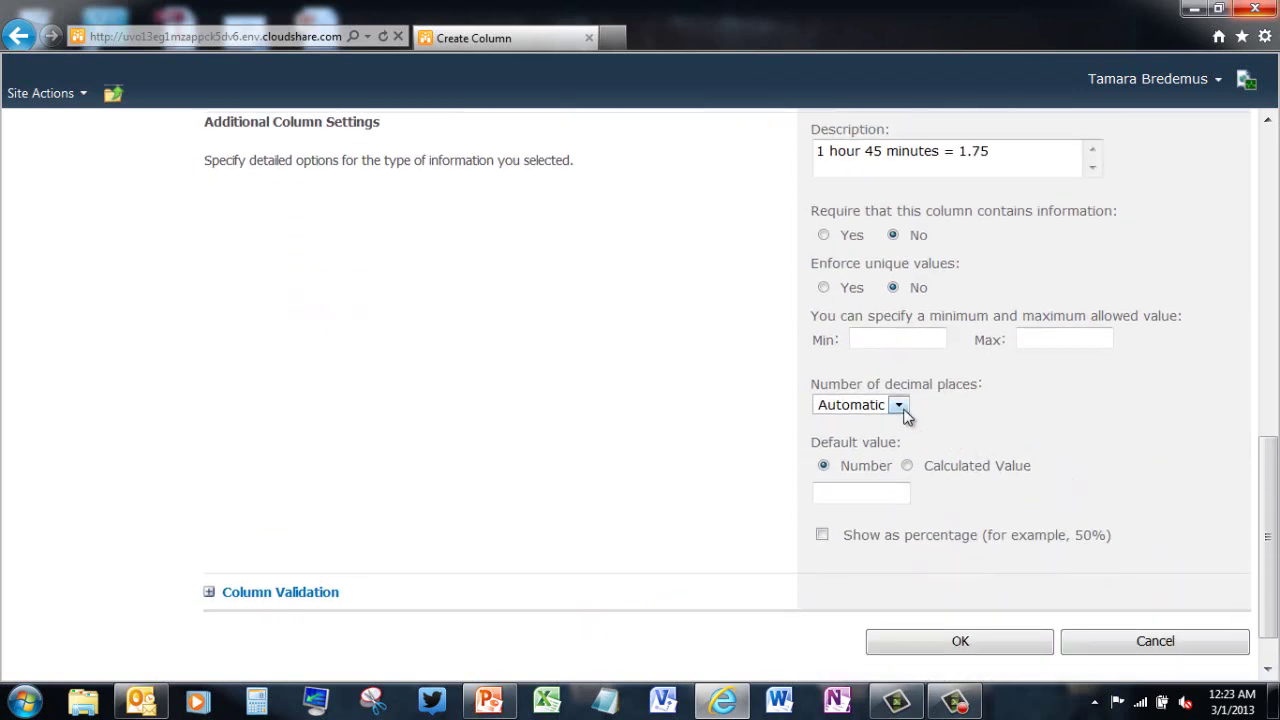
left_click(899, 405)
left_click(836, 470)
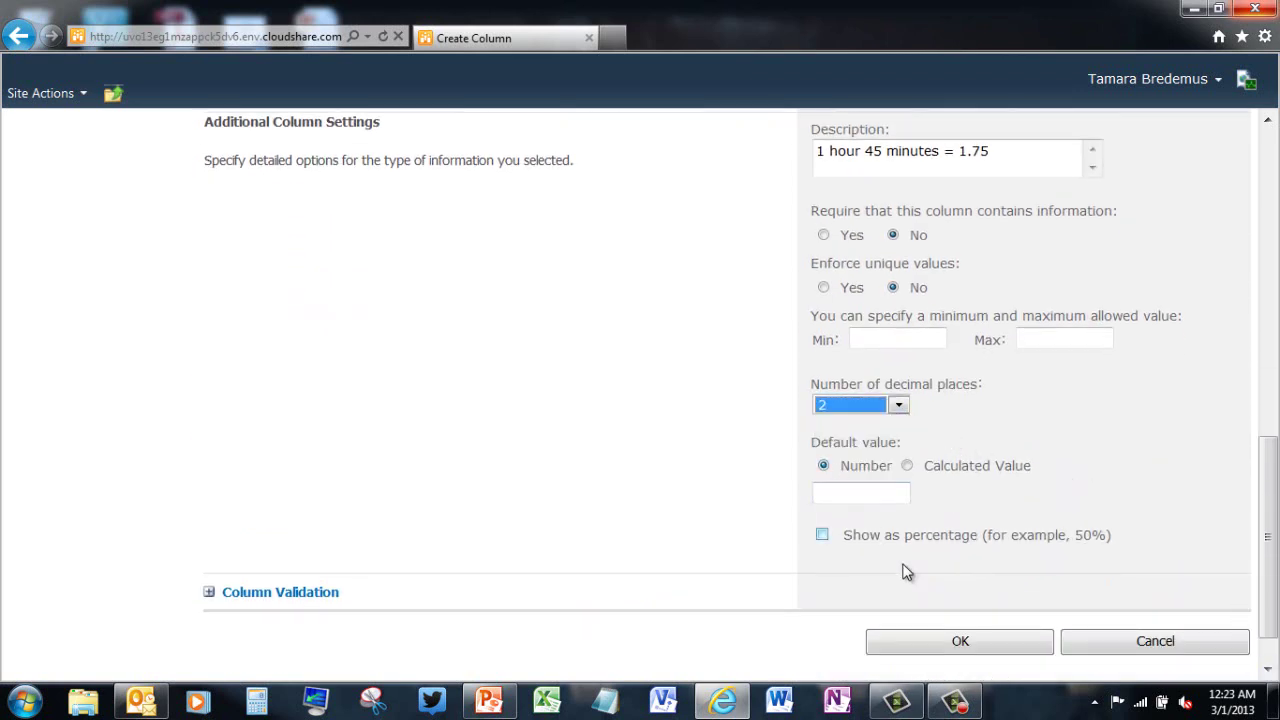
left_click(924, 650)
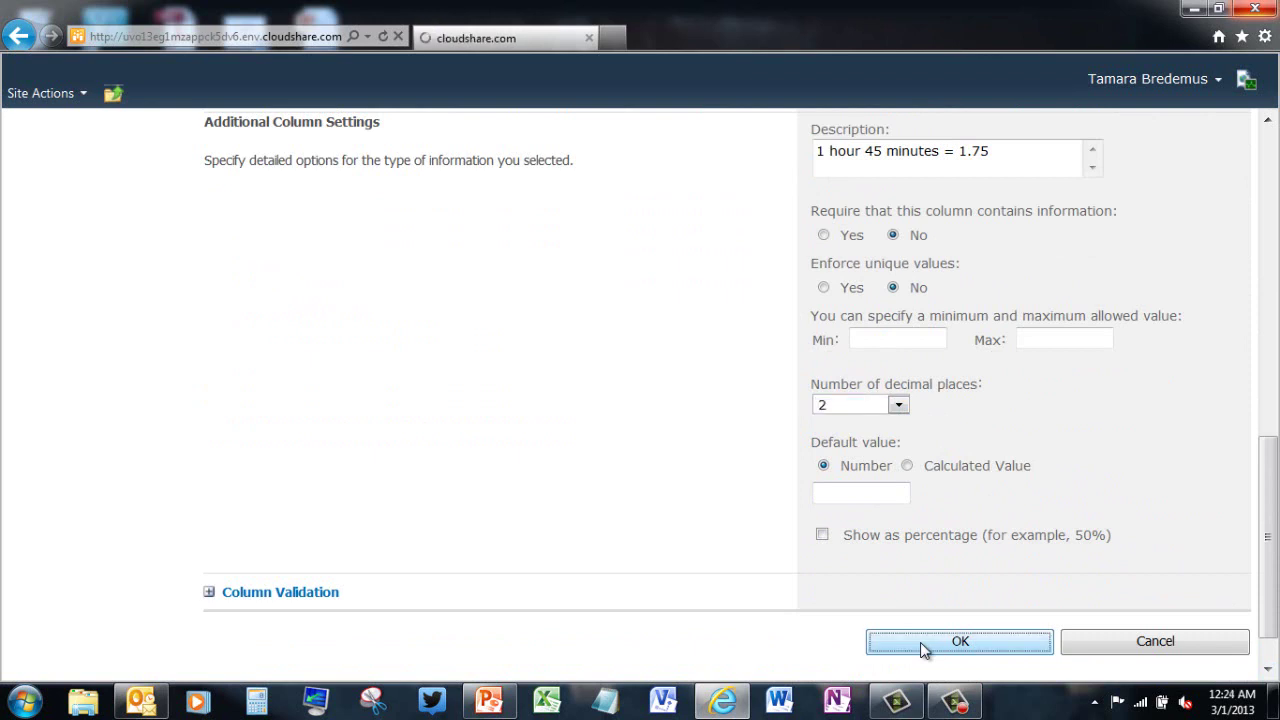